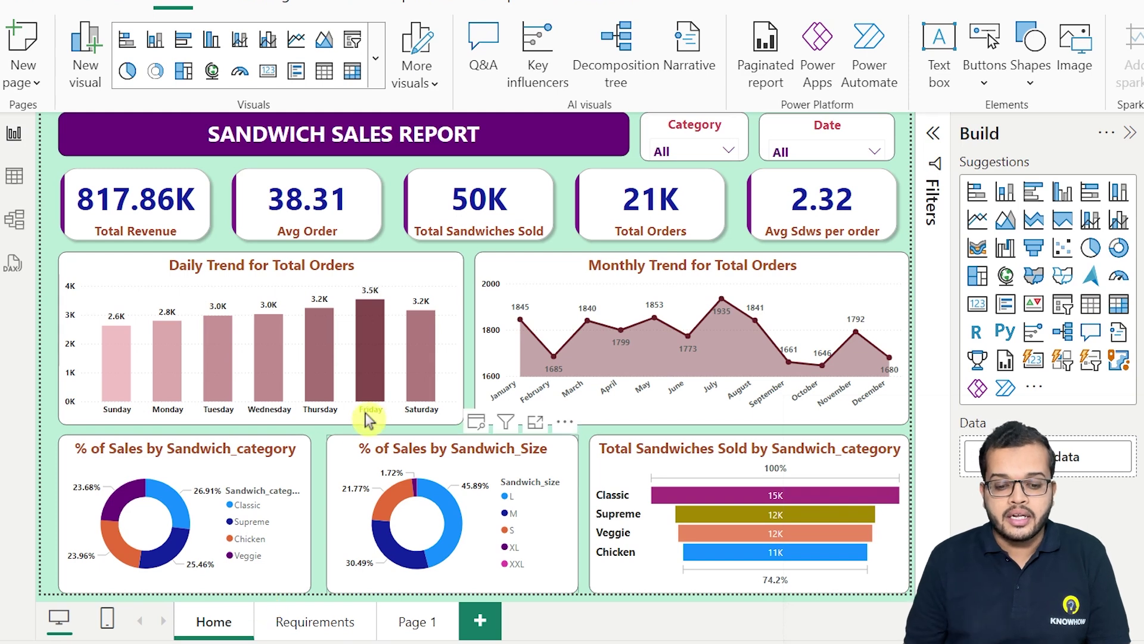
Narrow the Daily Trend and Monthly Trend for Total Orders charts to open an empty gap between them.
click(458, 422)
drag(462, 423, 294, 424)
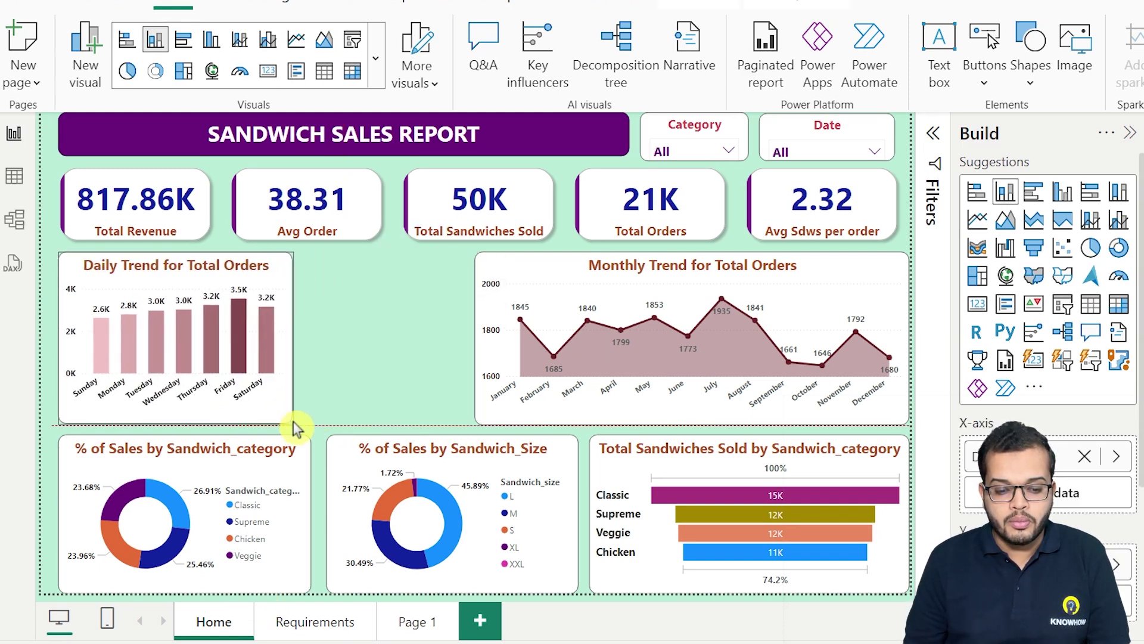
click(476, 422)
drag(476, 424, 593, 427)
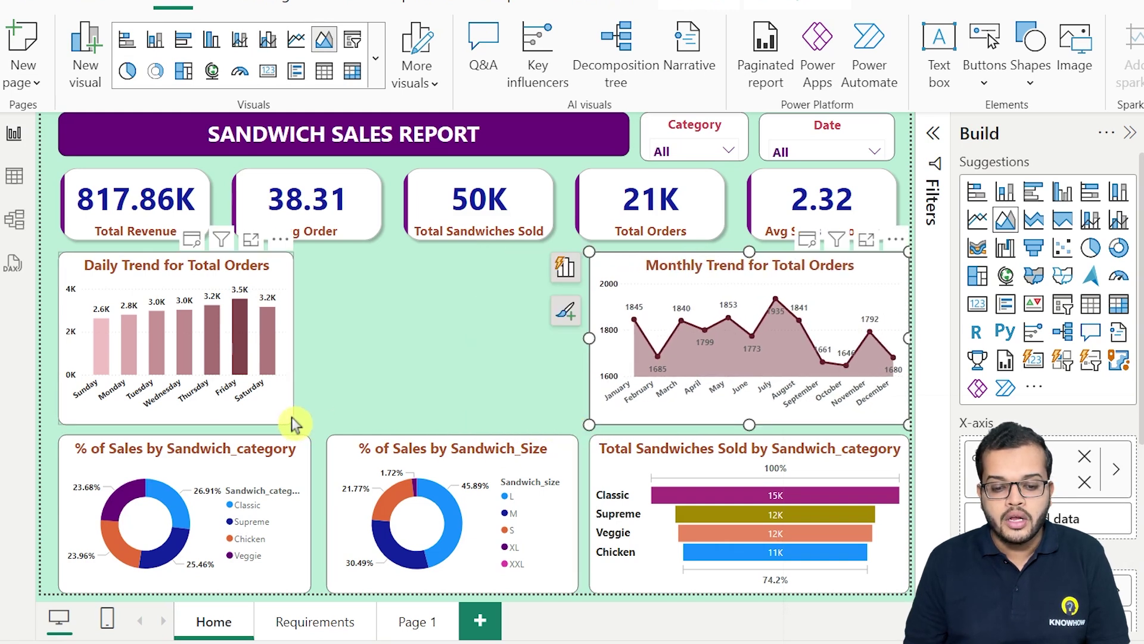
drag(296, 425, 311, 425)
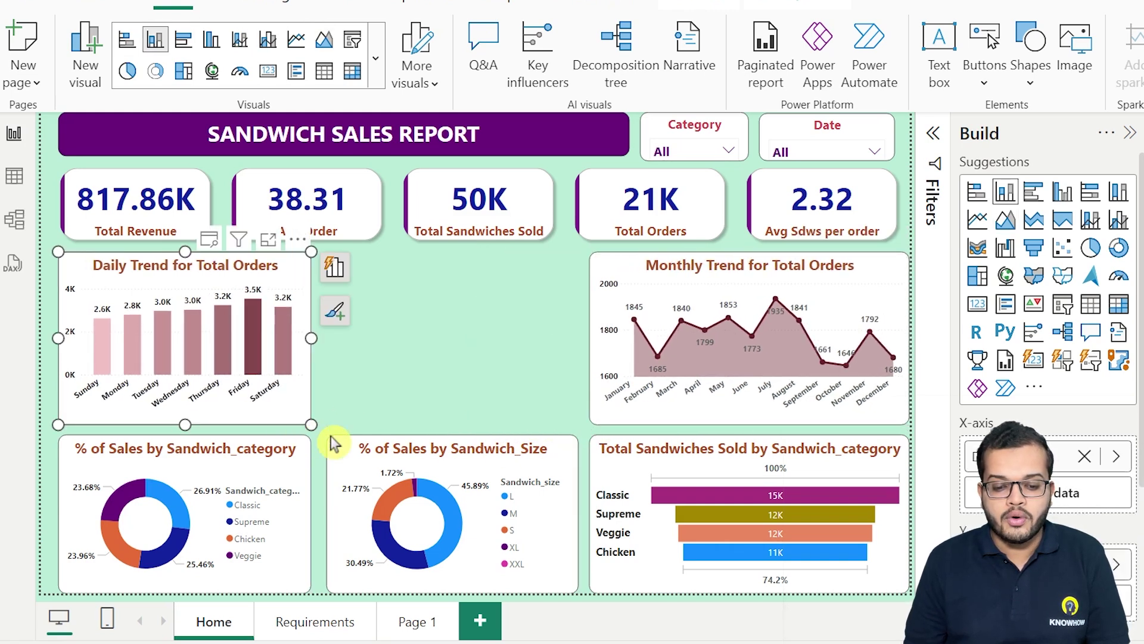
click(406, 389)
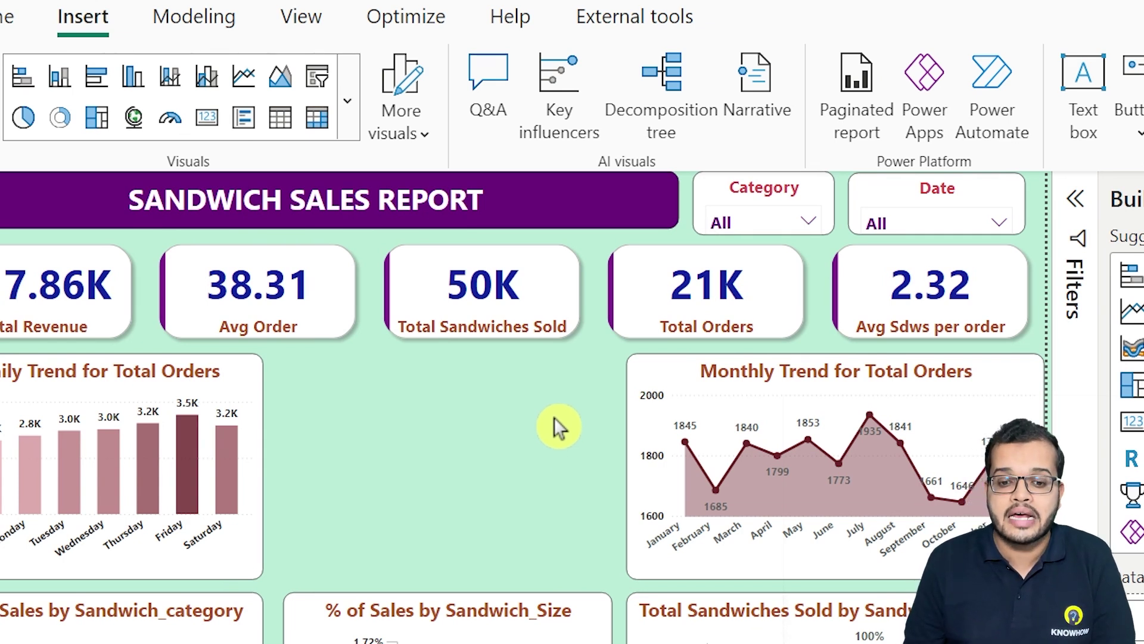
Insert a Q&A visual and shrink it to fit the gap between the Daily Trend and Monthly Trend charts.
click(488, 111)
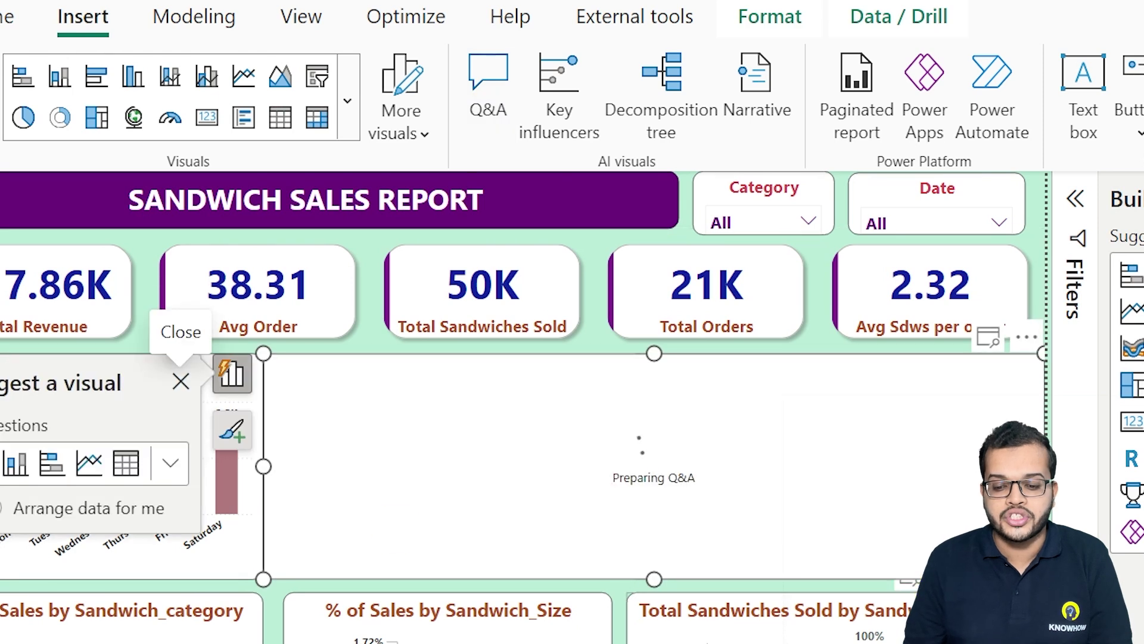
drag(896, 541, 567, 534)
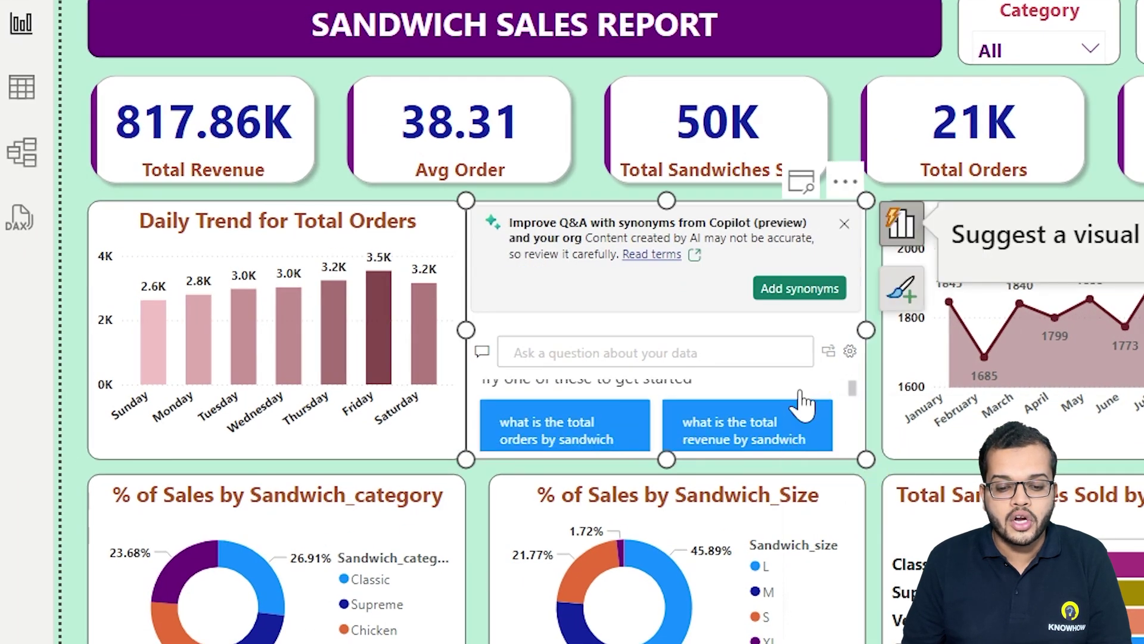
Ask the suggested question "top sandwich categories by total orders" in the Q&A visual and enlarge the visual to show its full chart.
scroll(802, 405, down, 2)
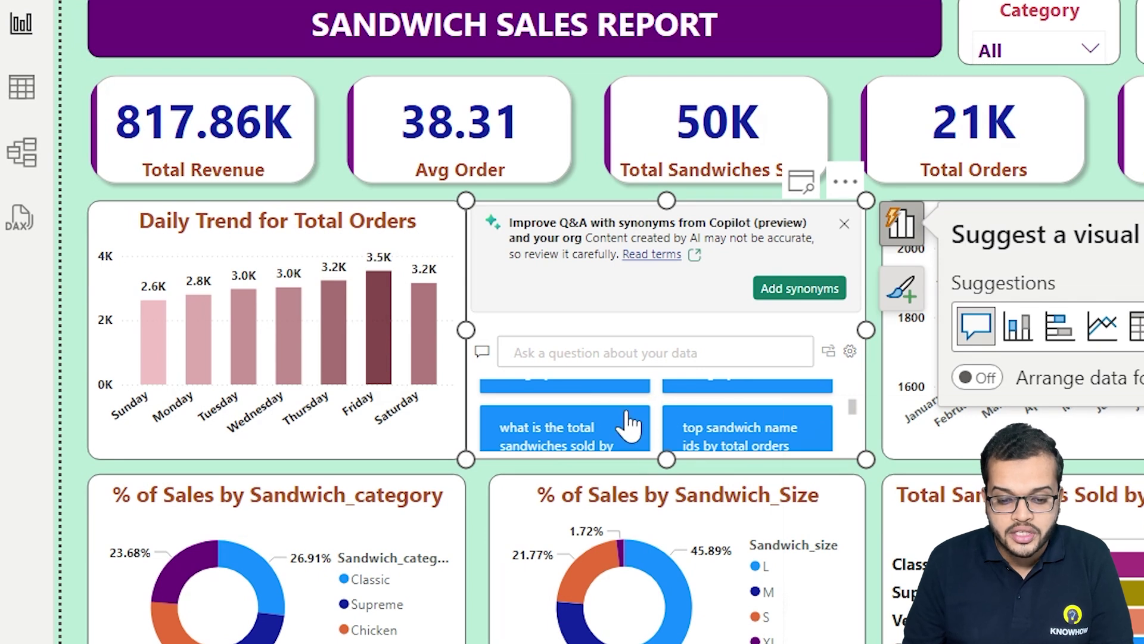
scroll(652, 406, down, 1)
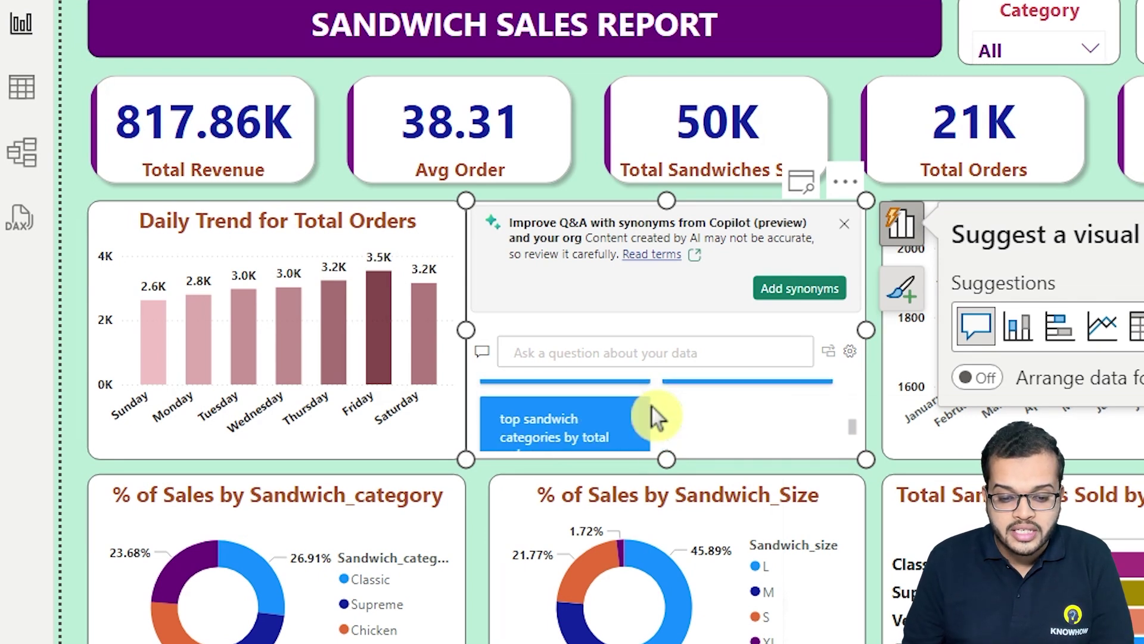
scroll(652, 407, up, 1)
scroll(652, 405, down, 1)
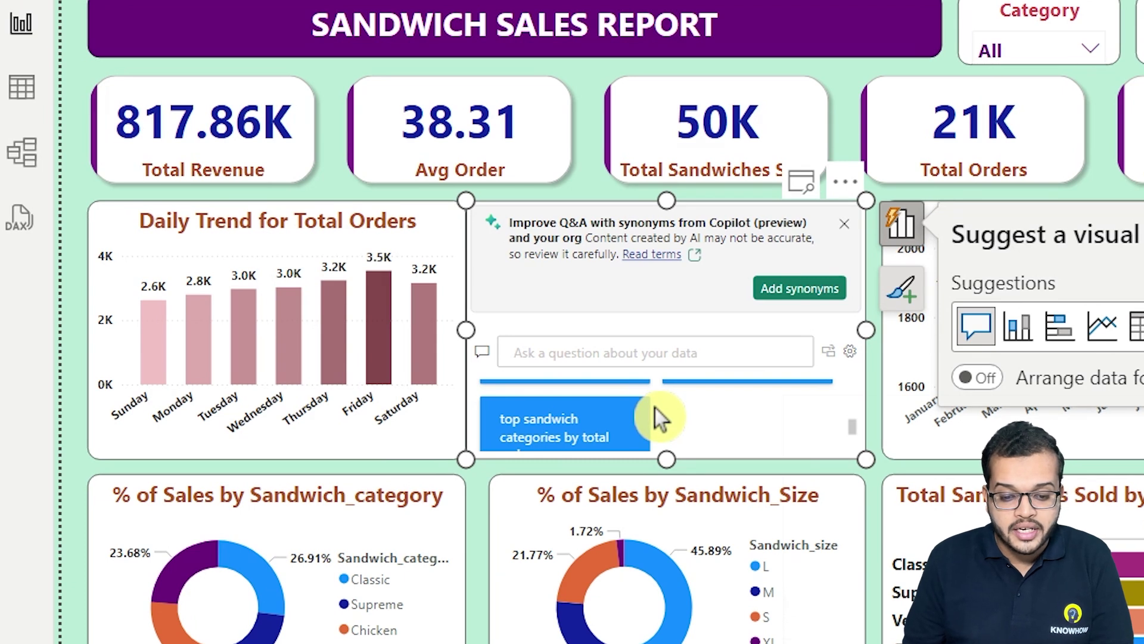
scroll(658, 417, down, 2)
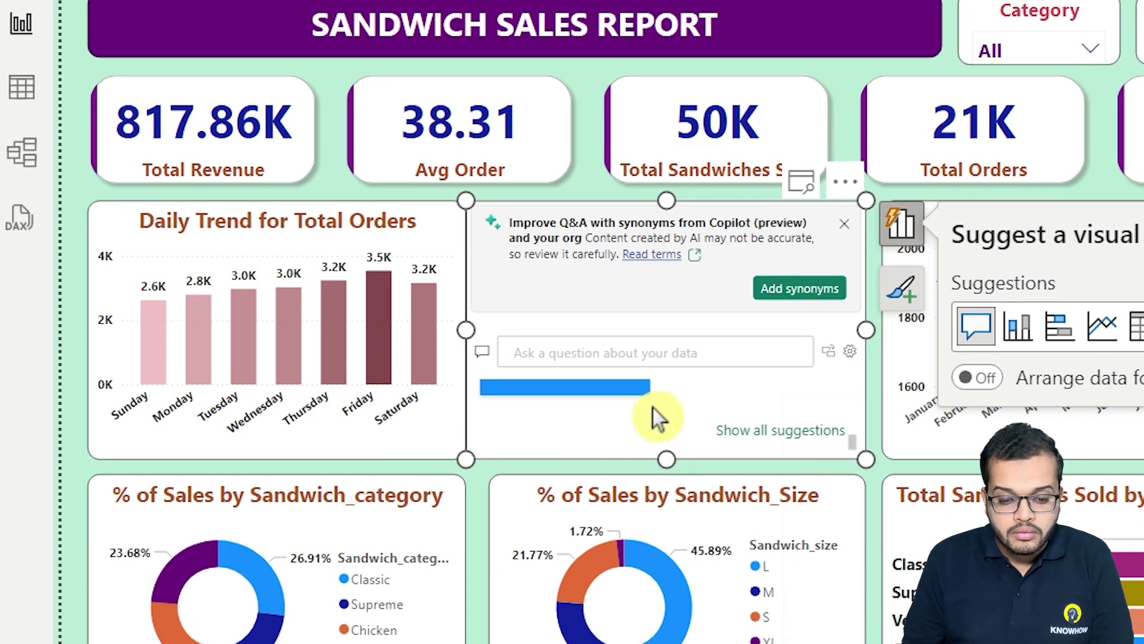
scroll(654, 408, up, 1)
scroll(654, 408, down, 1)
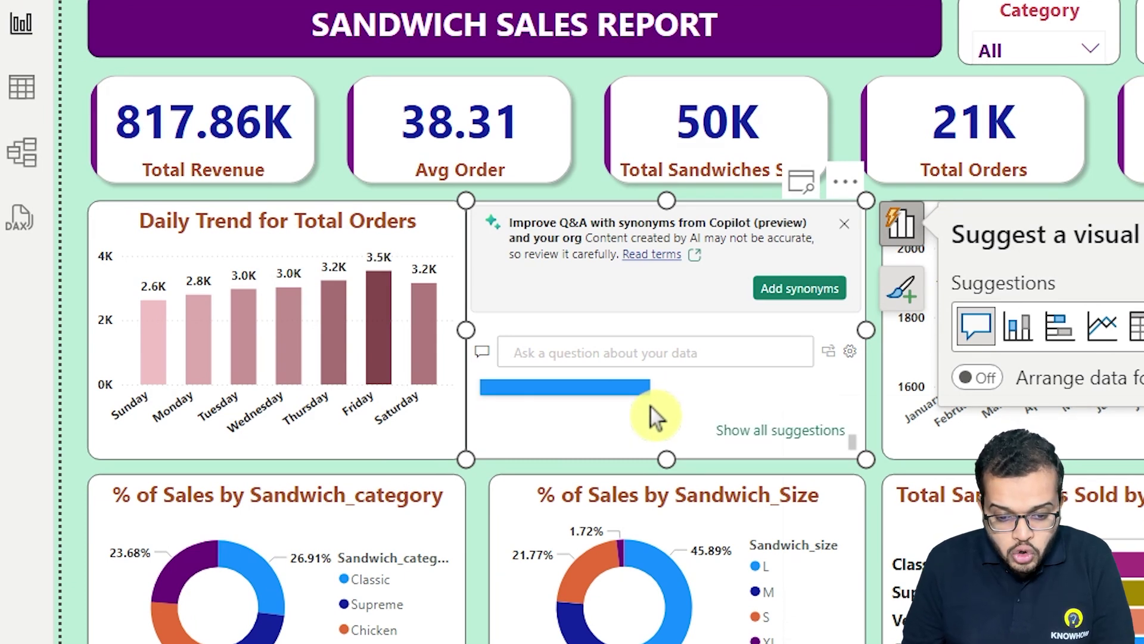
scroll(650, 408, up, 1)
click(620, 438)
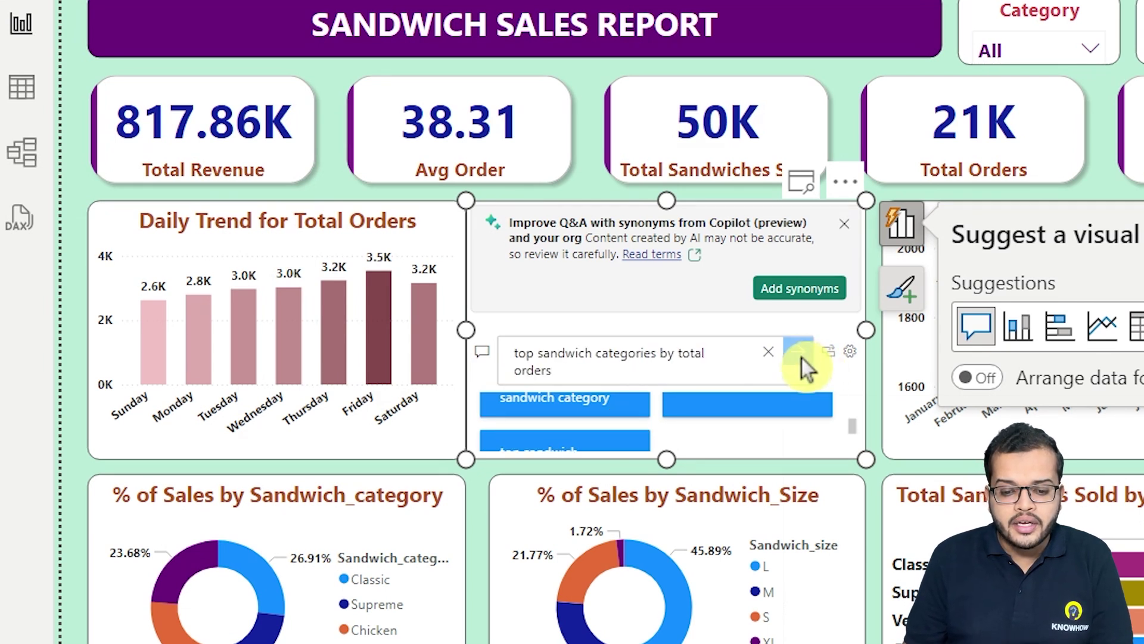
click(844, 224)
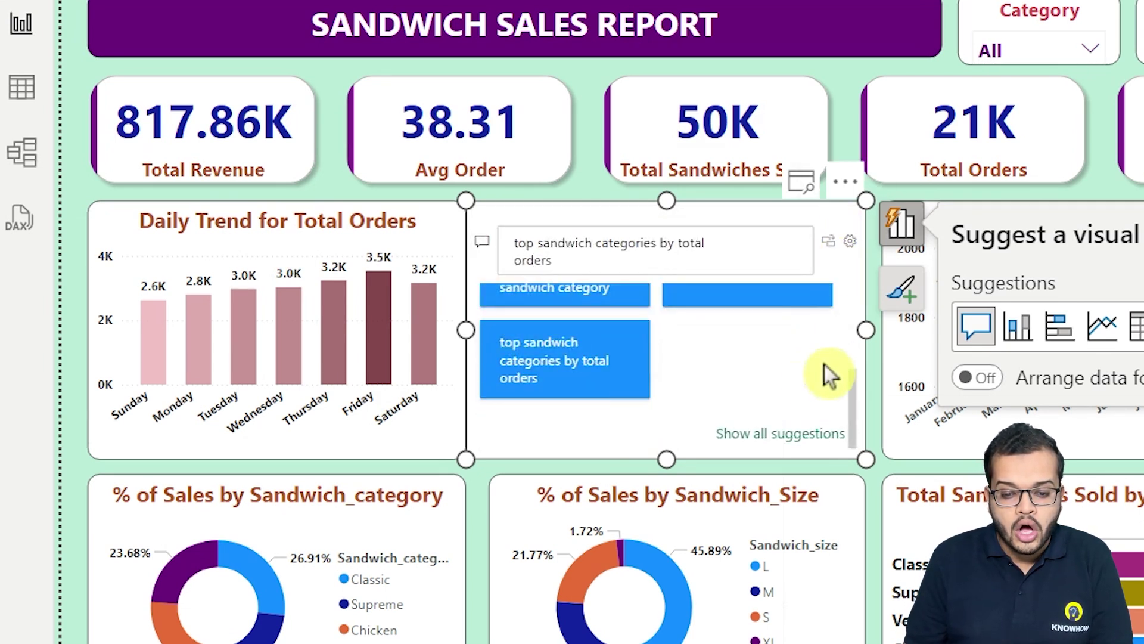
click(650, 374)
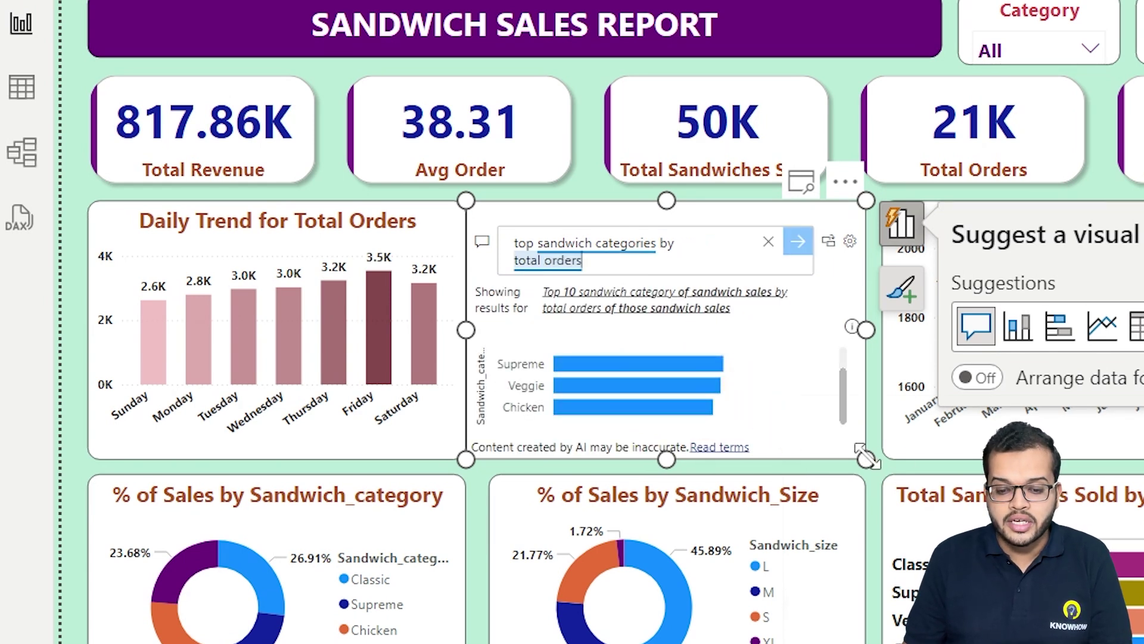
drag(866, 458, 1107, 536)
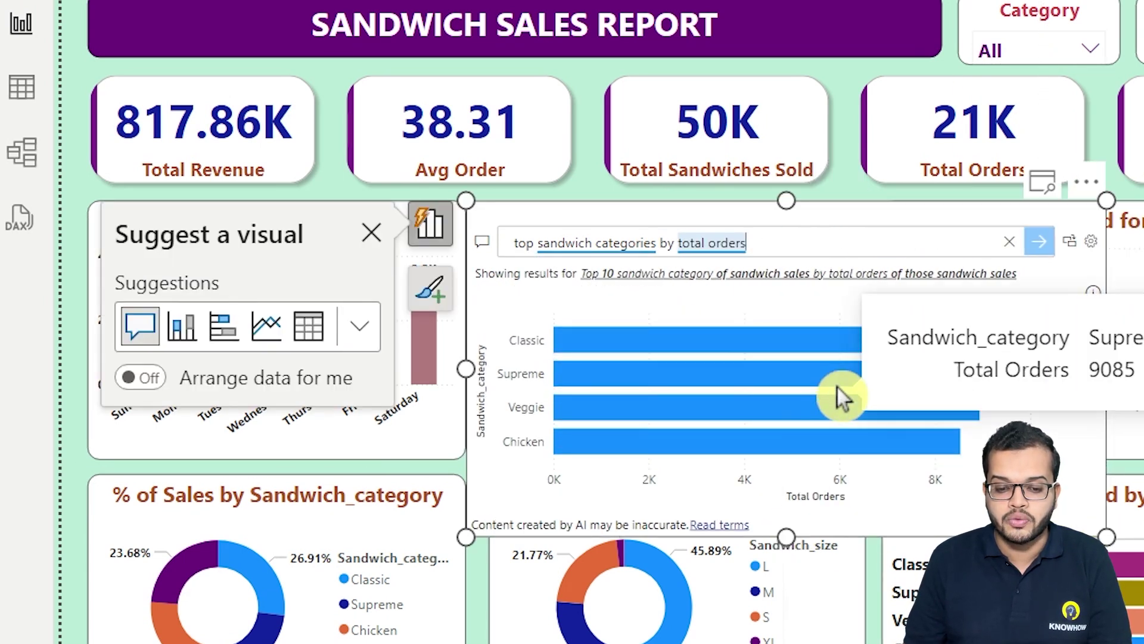
Replace the Q&A question with "what is total revenue for classic sandwich" and show its answer.
click(1009, 243)
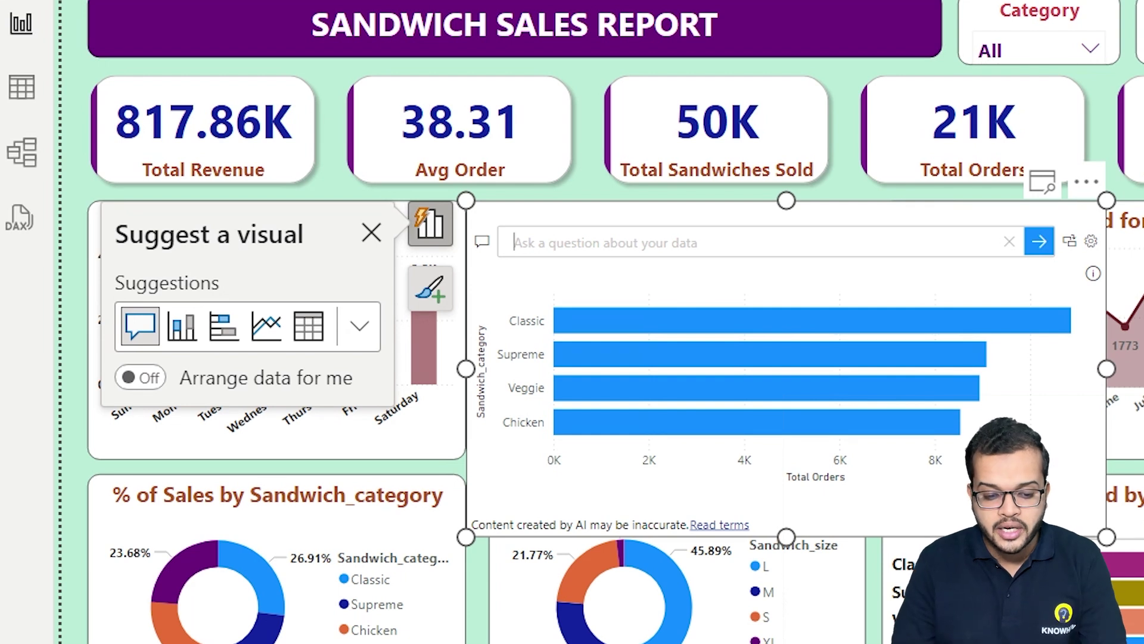
text(wh)
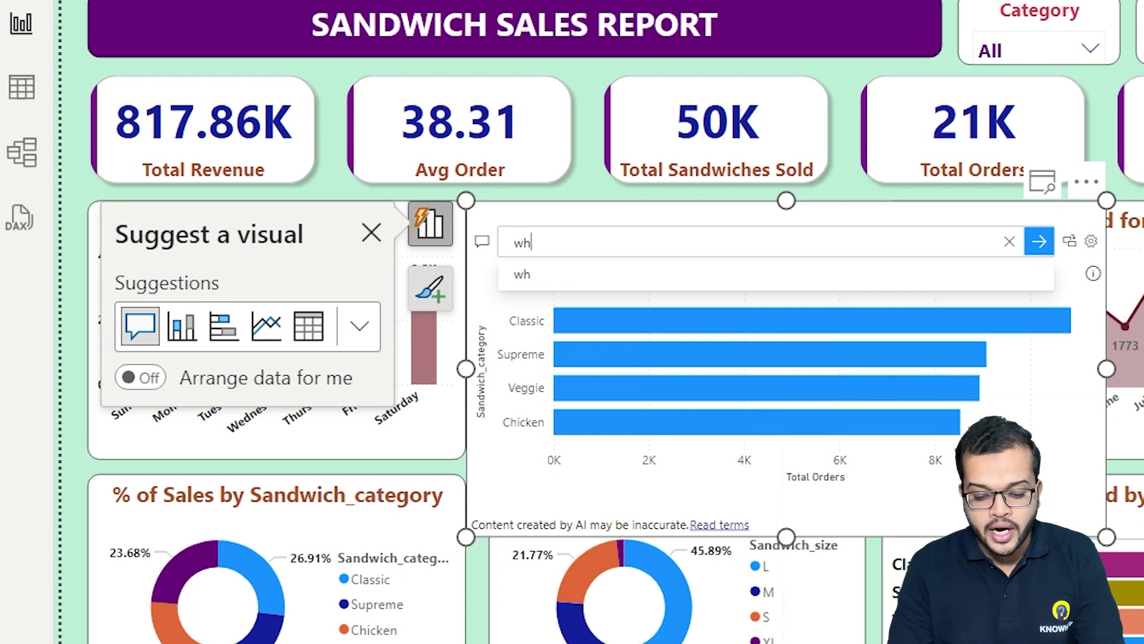
text(at is total )
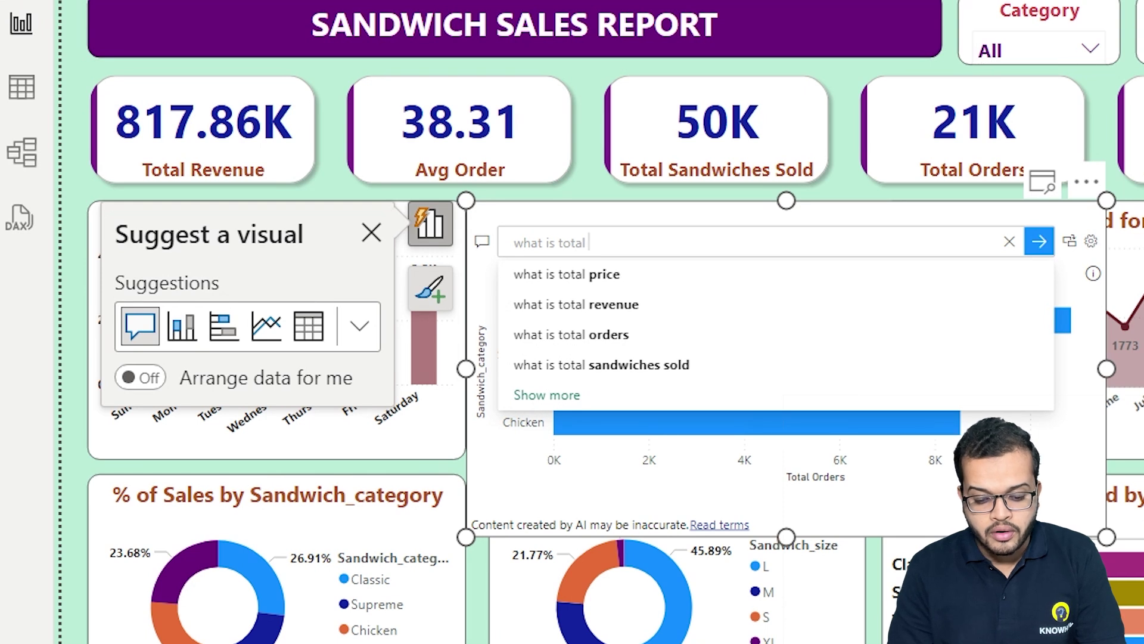
text(rev)
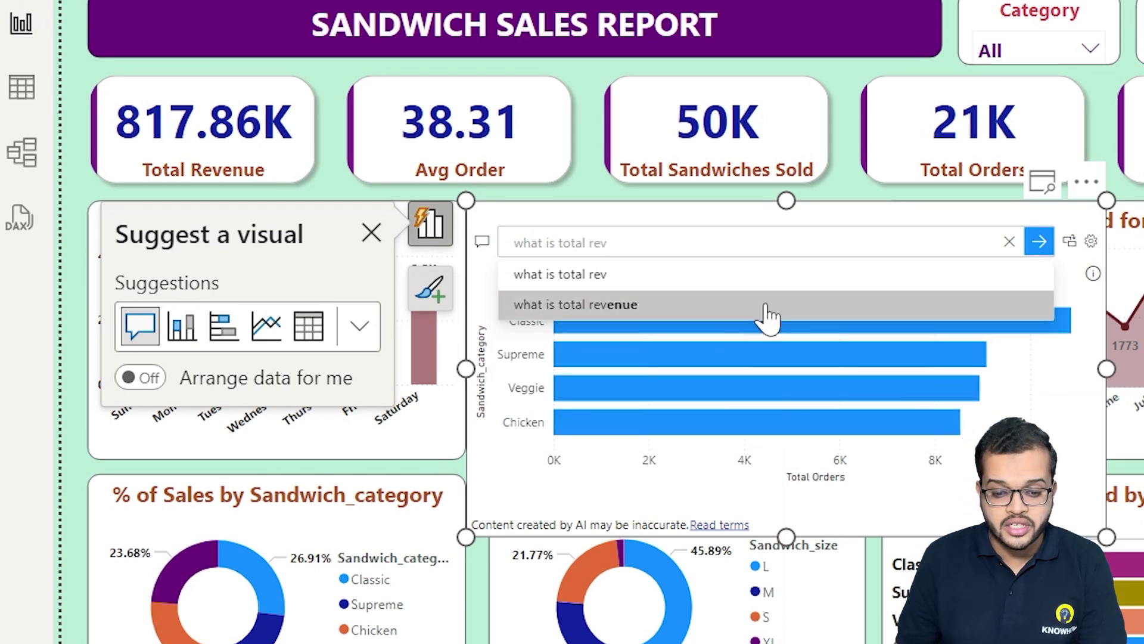
text(enue )
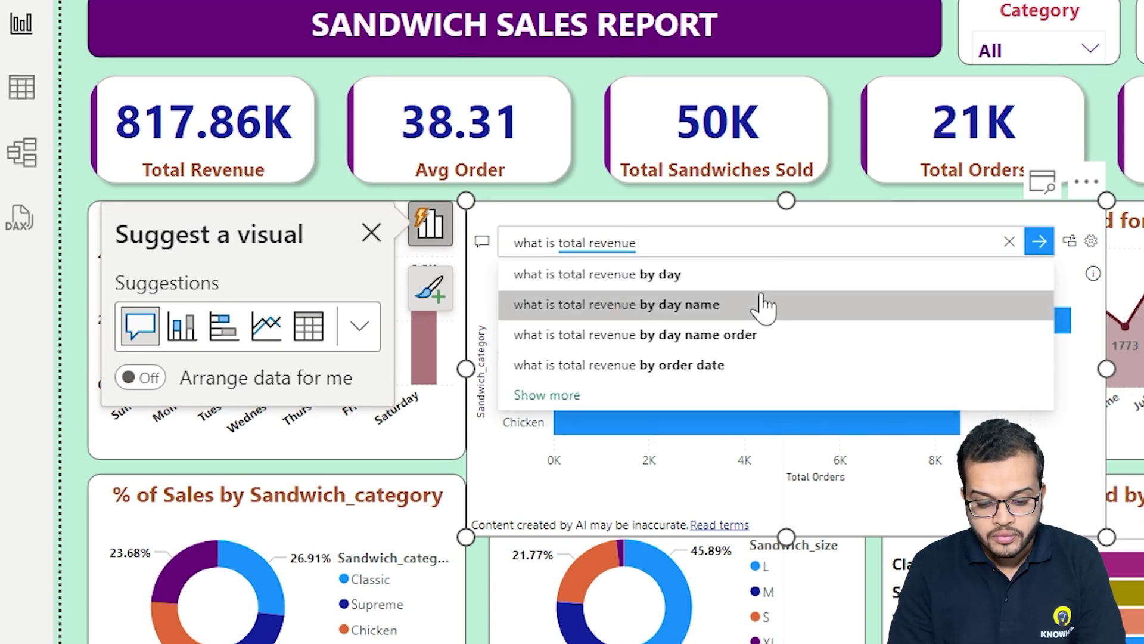
text(by)
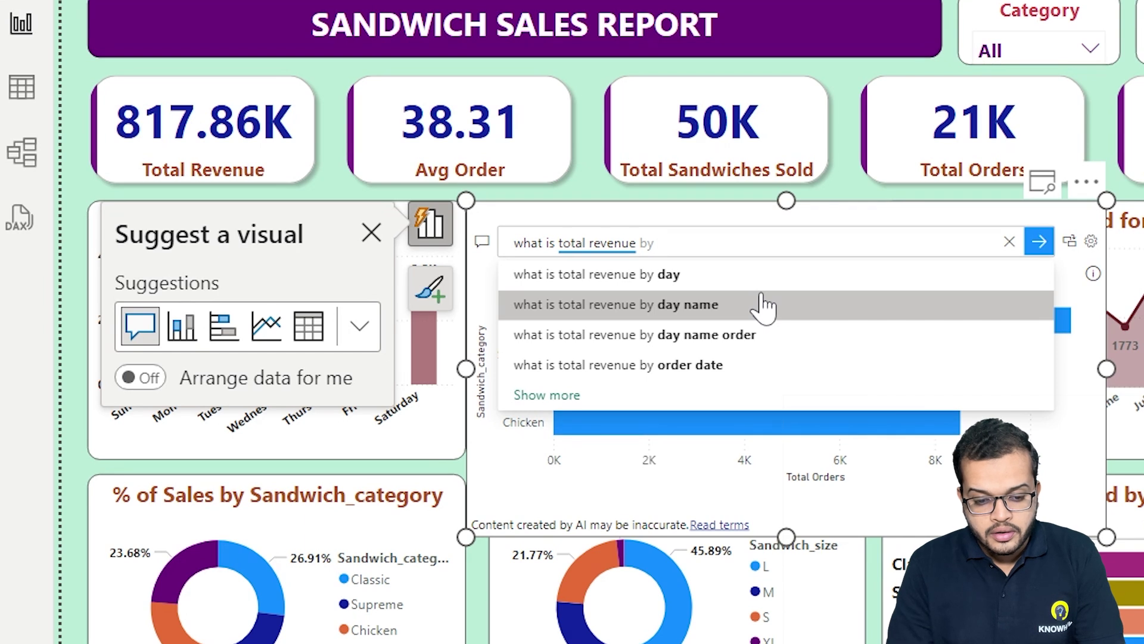
key(BackSpace)
key(BackSpace)
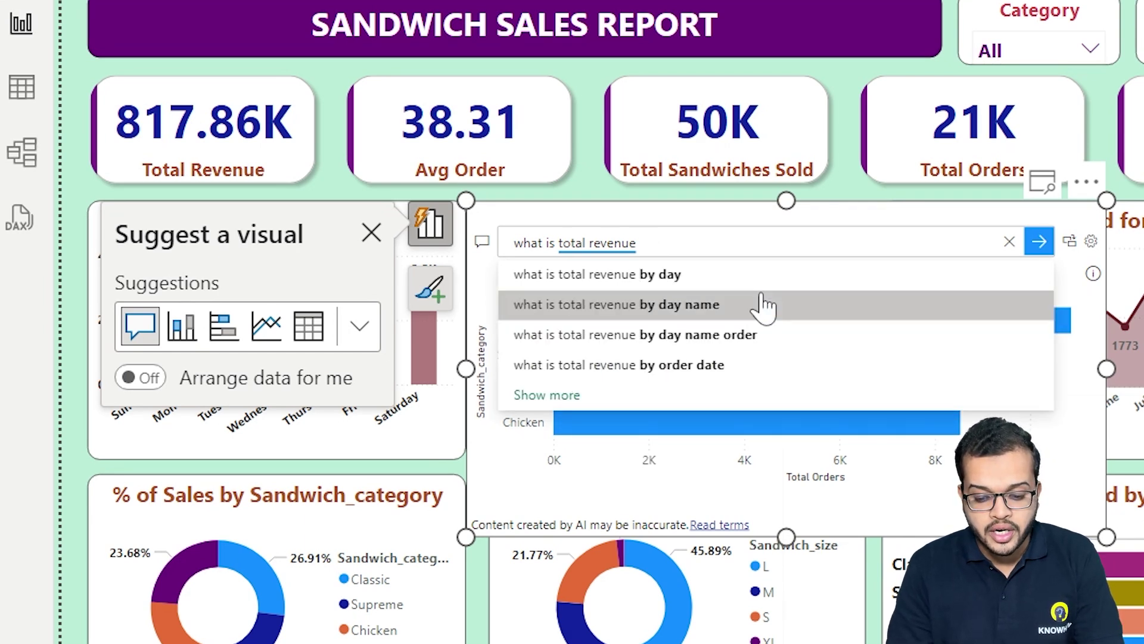
text(for)
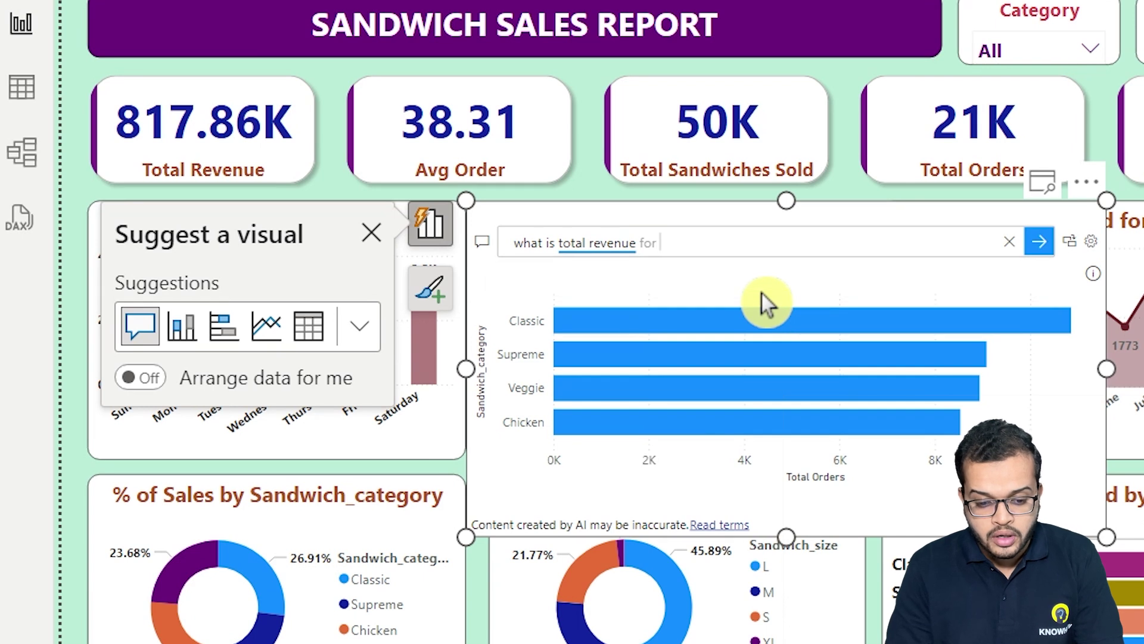
text( classic)
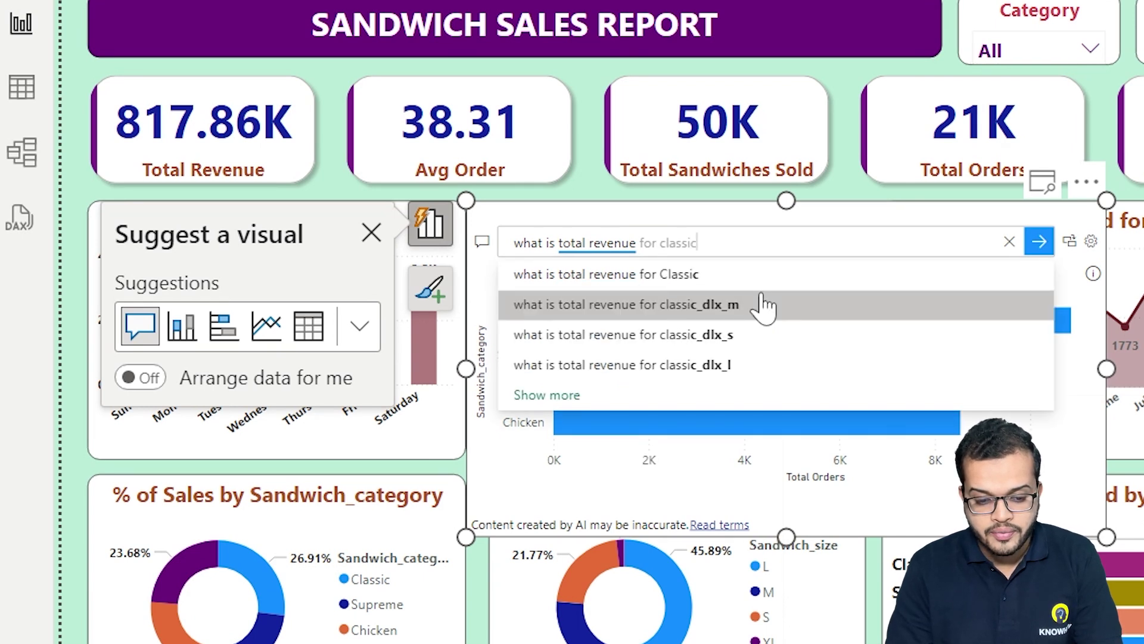
text( sandwich)
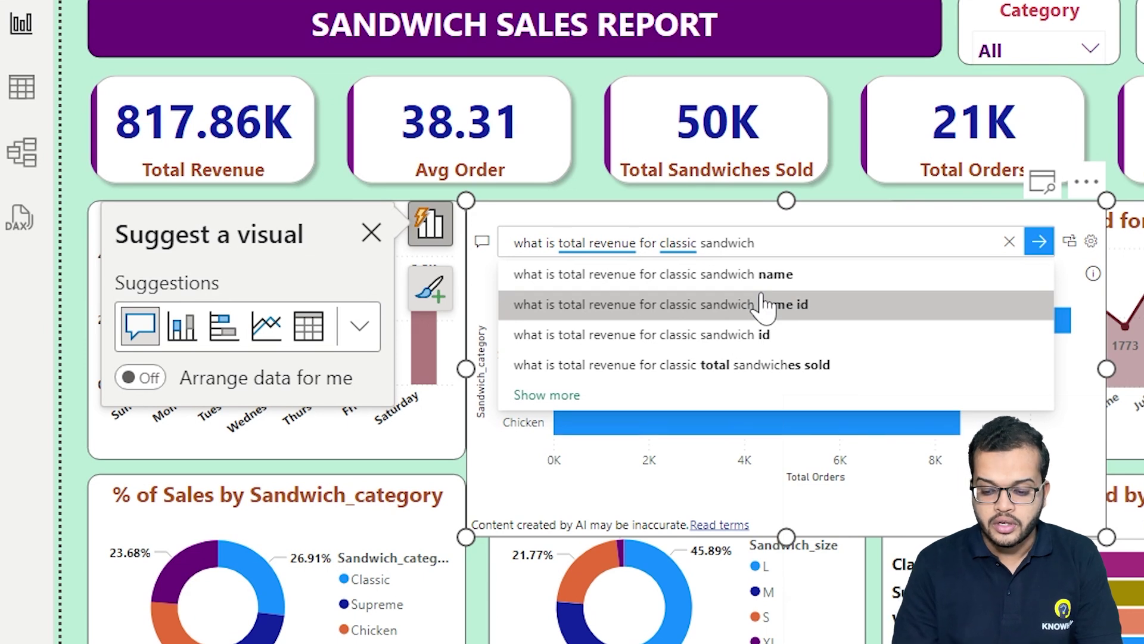
click(763, 304)
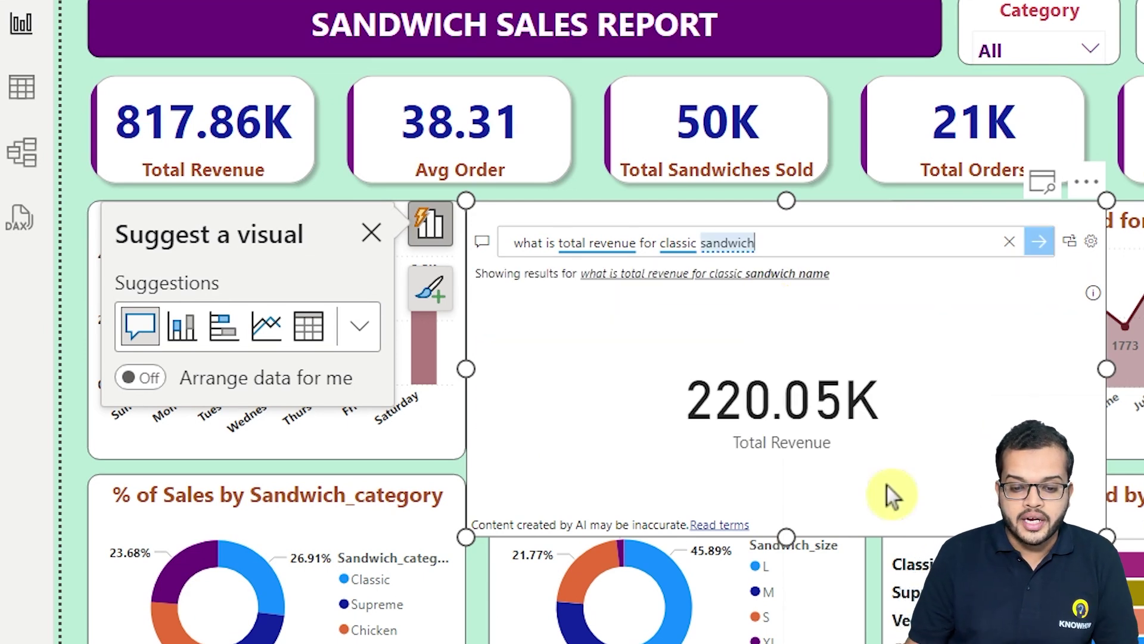
Delete the Q&A visual from the report page.
mouse_move(828, 432)
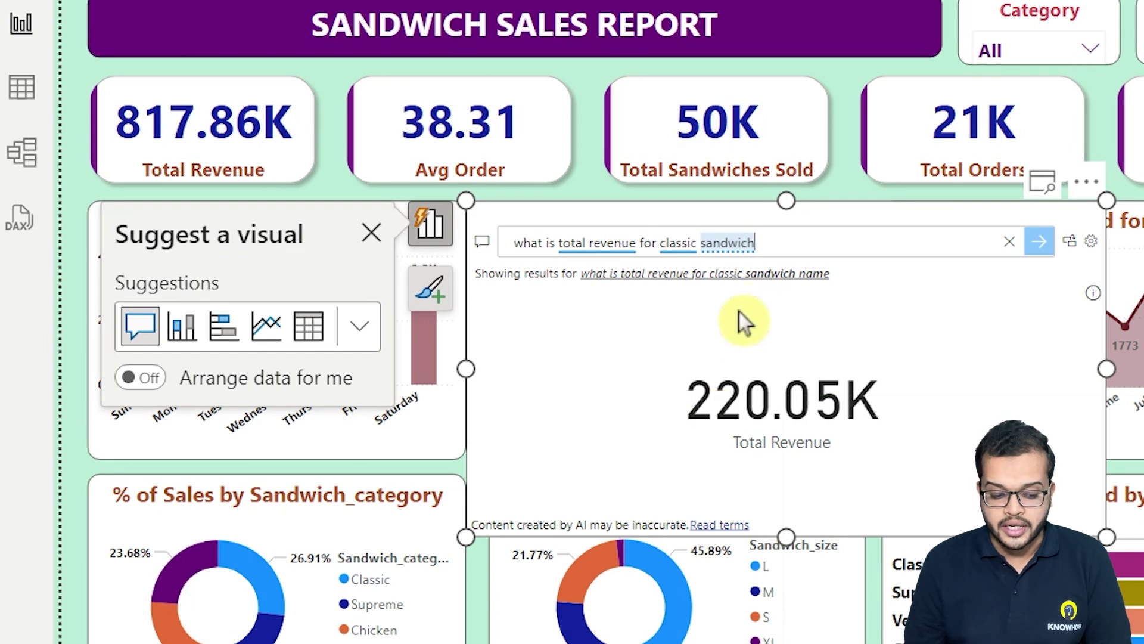
click(1086, 185)
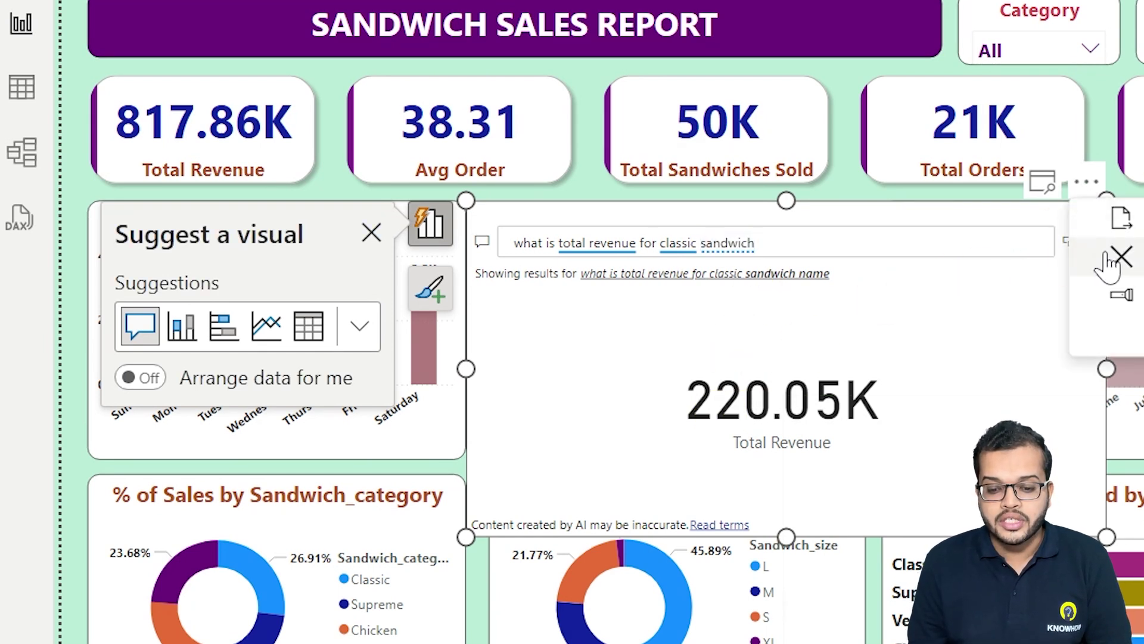
key(Delete)
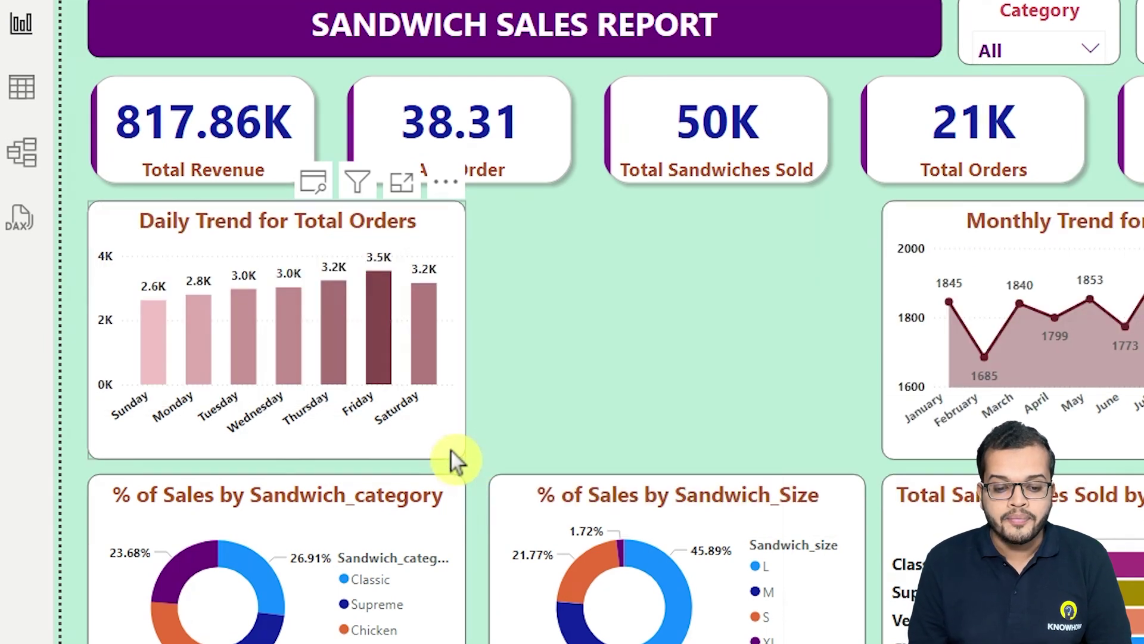
Widen the Daily Trend and Monthly Trend for Total Orders charts to fill the gap between them.
click(452, 452)
drag(464, 456, 619, 462)
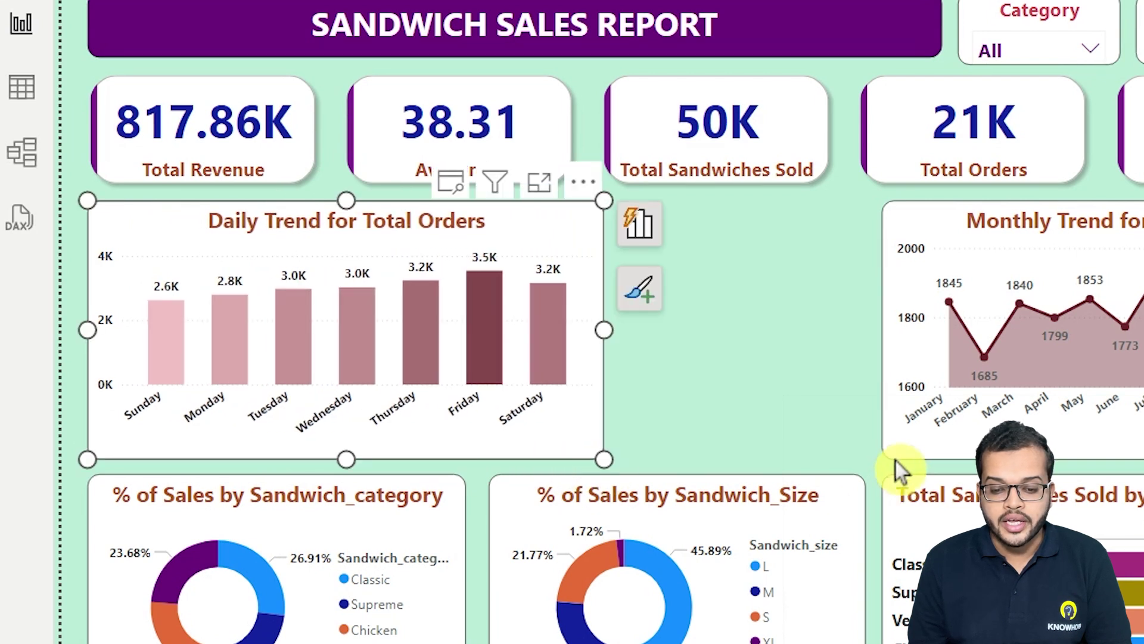
click(893, 457)
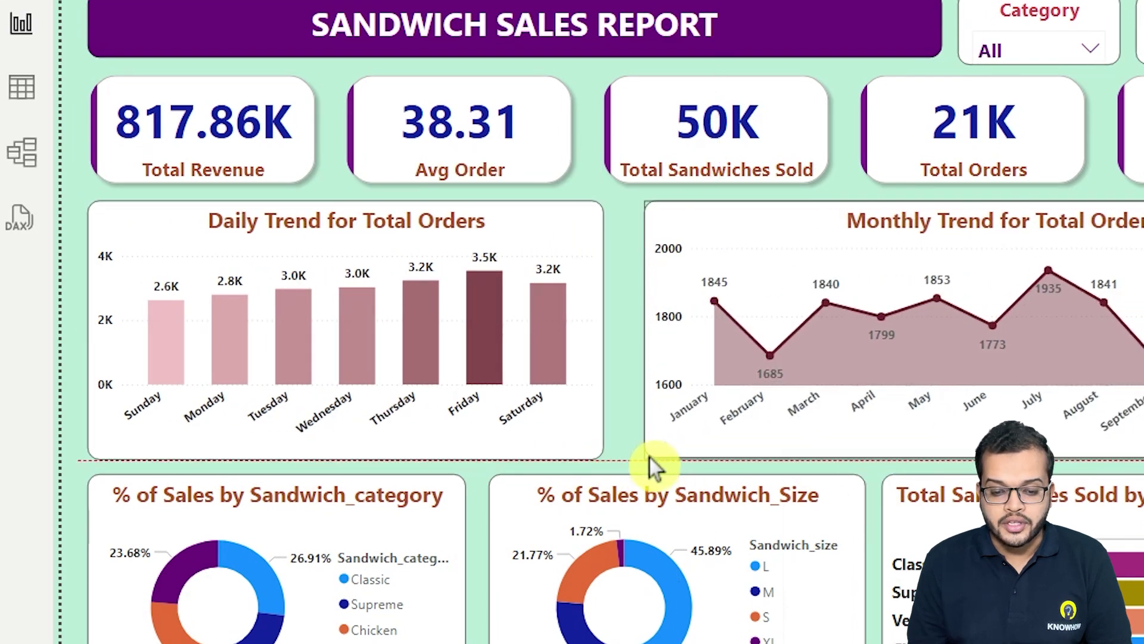
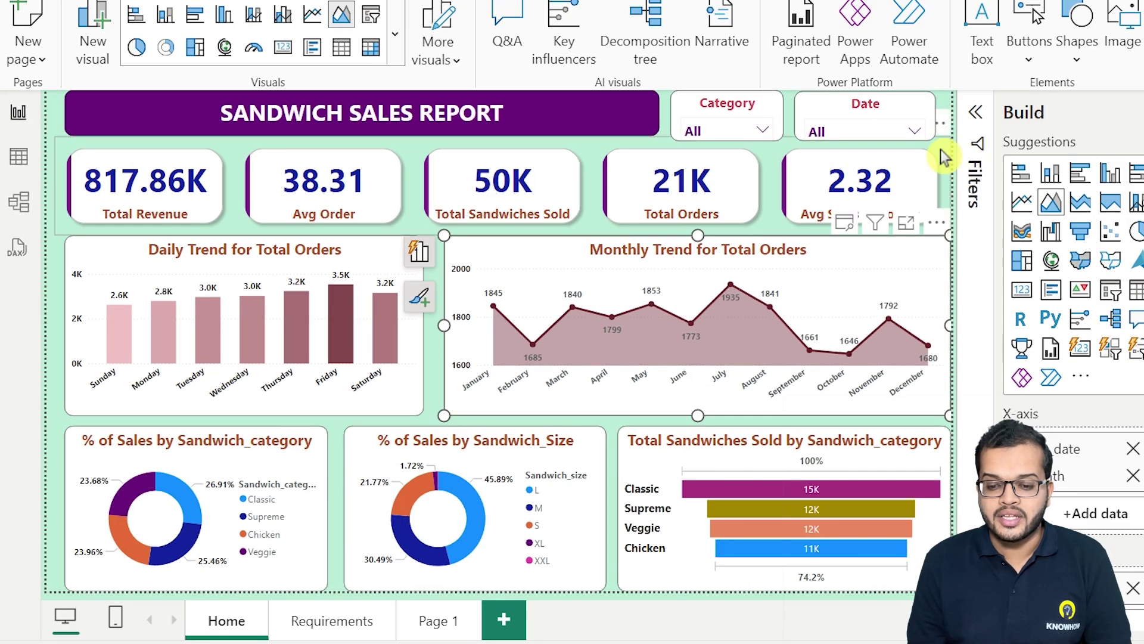
click(940, 149)
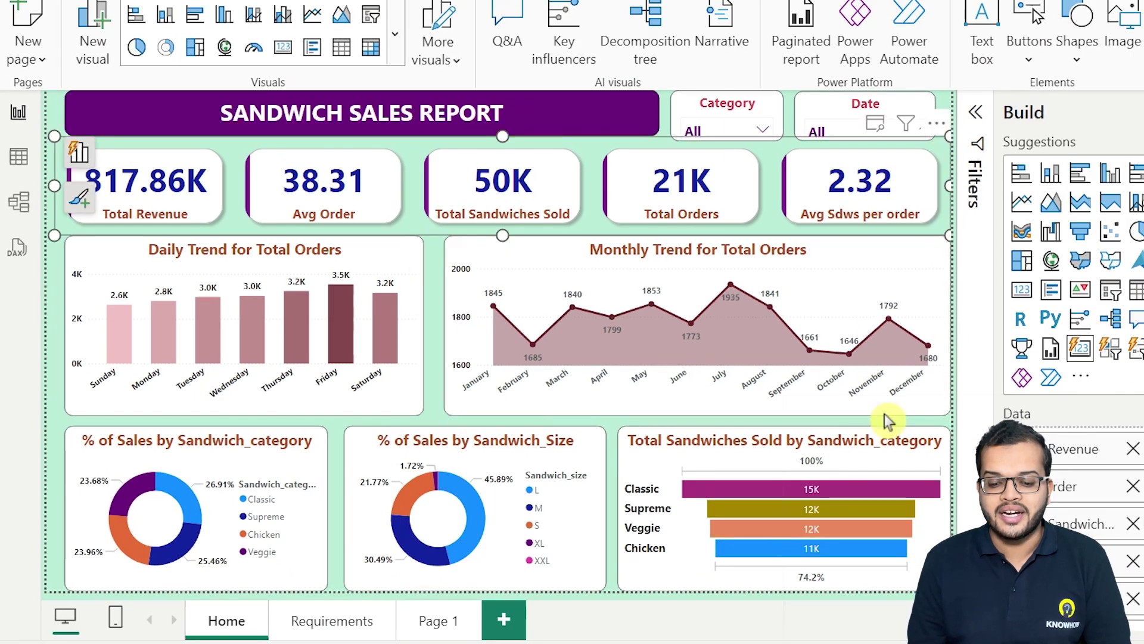
click(613, 452)
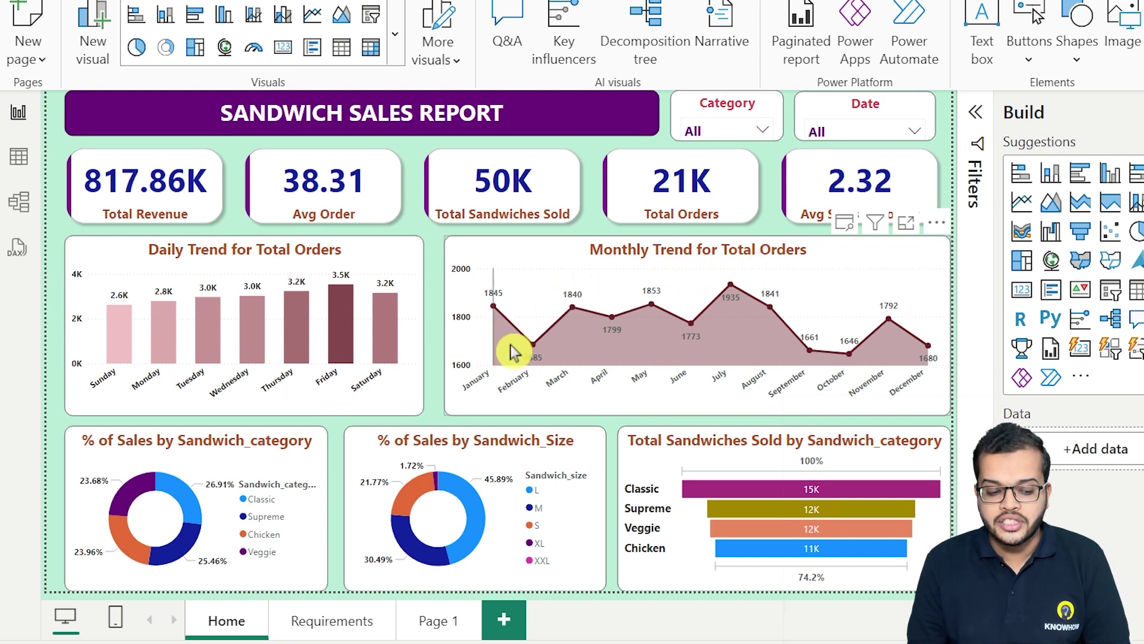
Open the Page 1 report page containing the Monthly Trend for Total Orders chart.
click(435, 621)
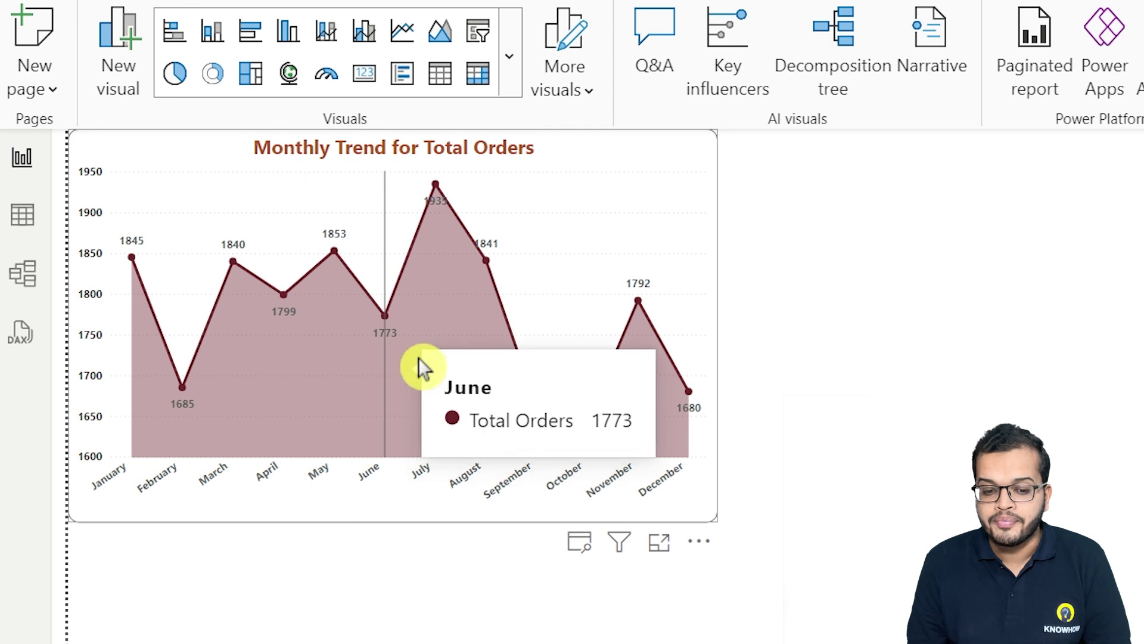
Add a Narrative visual of the Custom type below the Monthly Trend for Total Orders chart.
mouse_move(600, 234)
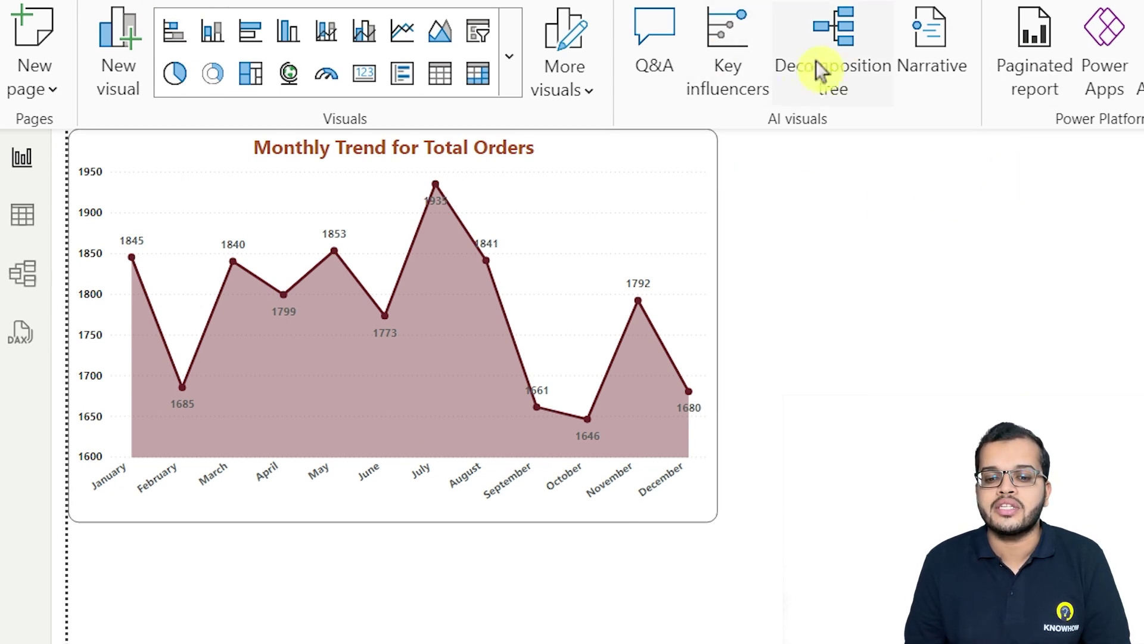
click(931, 29)
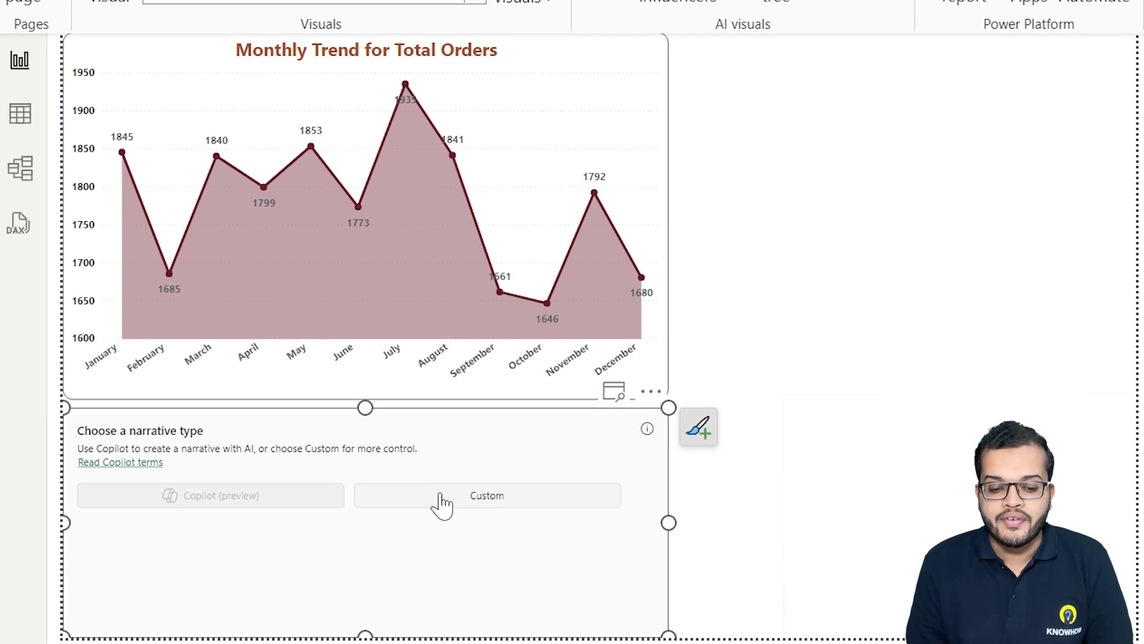
click(442, 501)
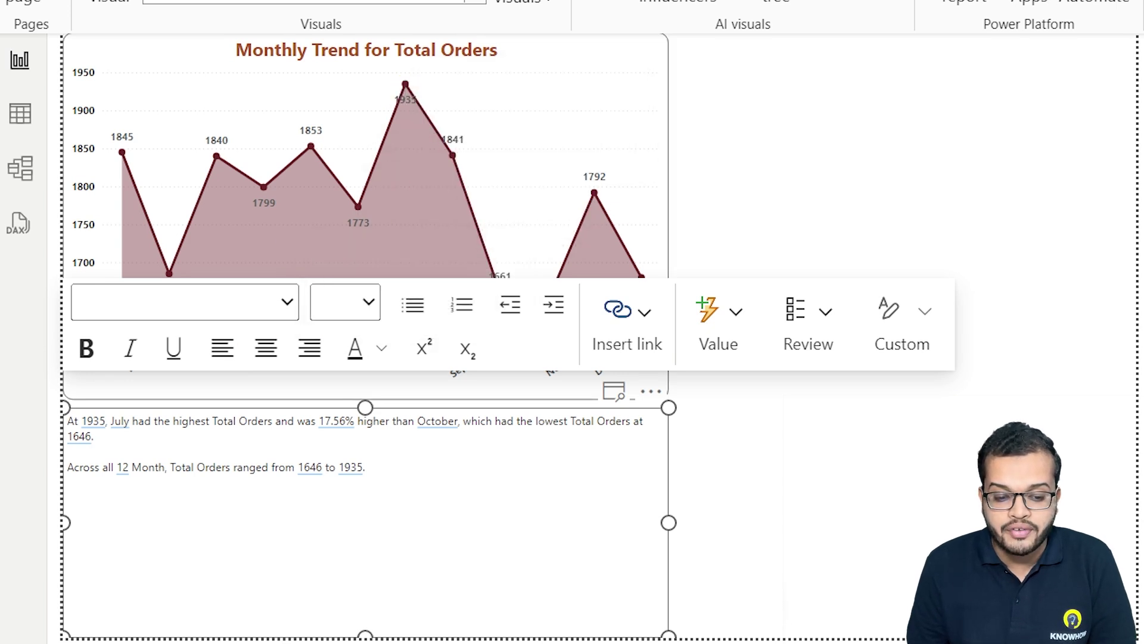
click(690, 425)
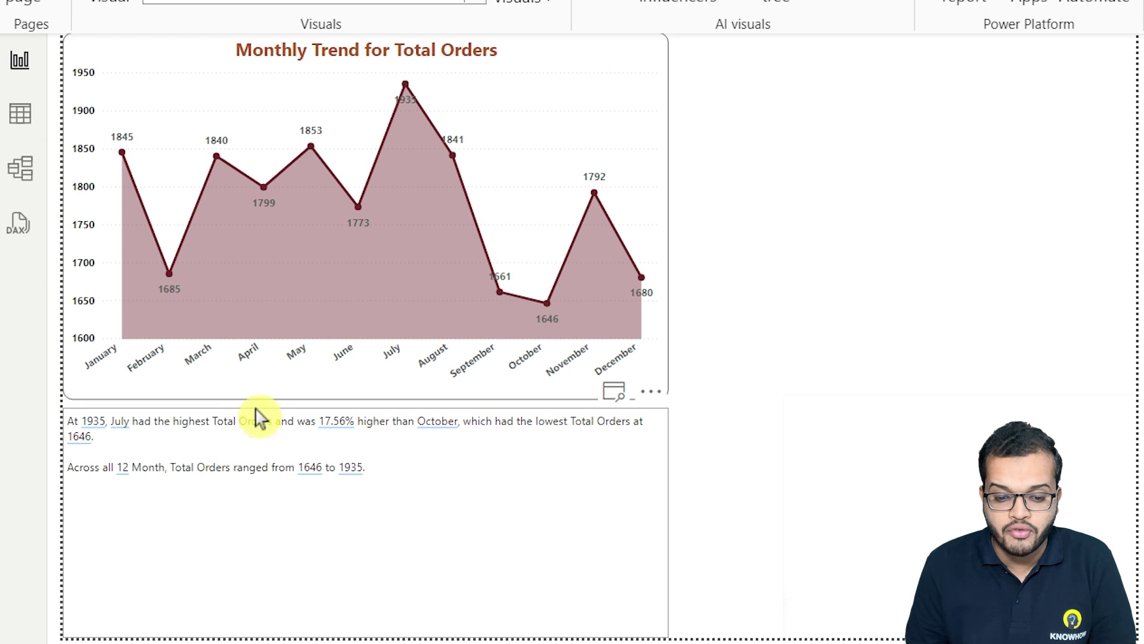
Record the Home page in Performance analyzer while filtering Category to Classic and clearing that filter again.
mouse_move(549, 304)
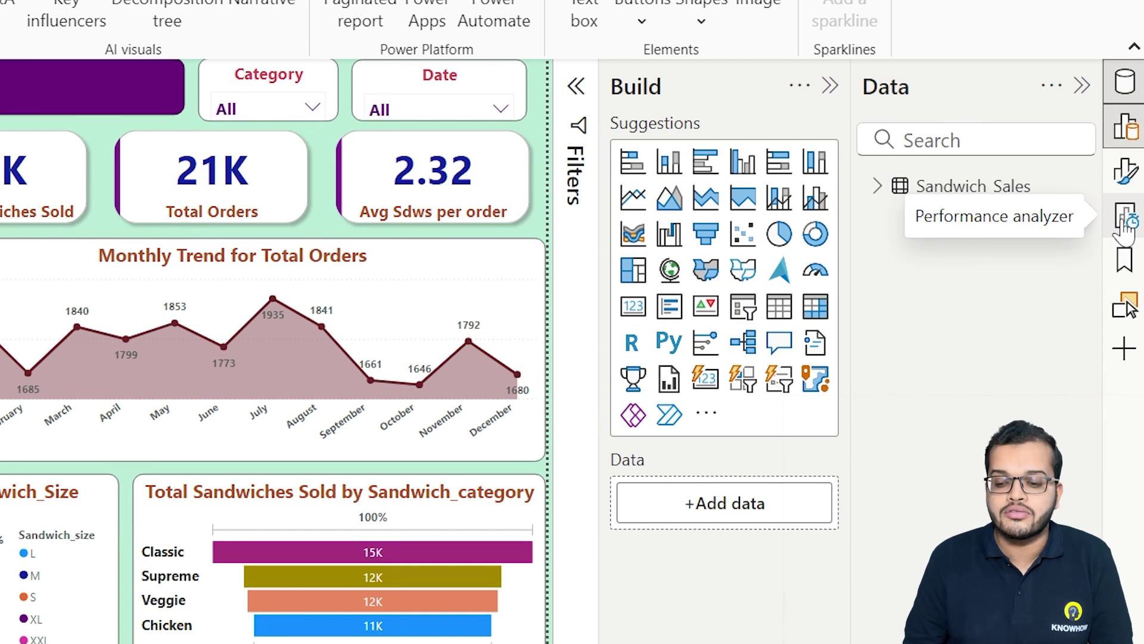
click(1125, 220)
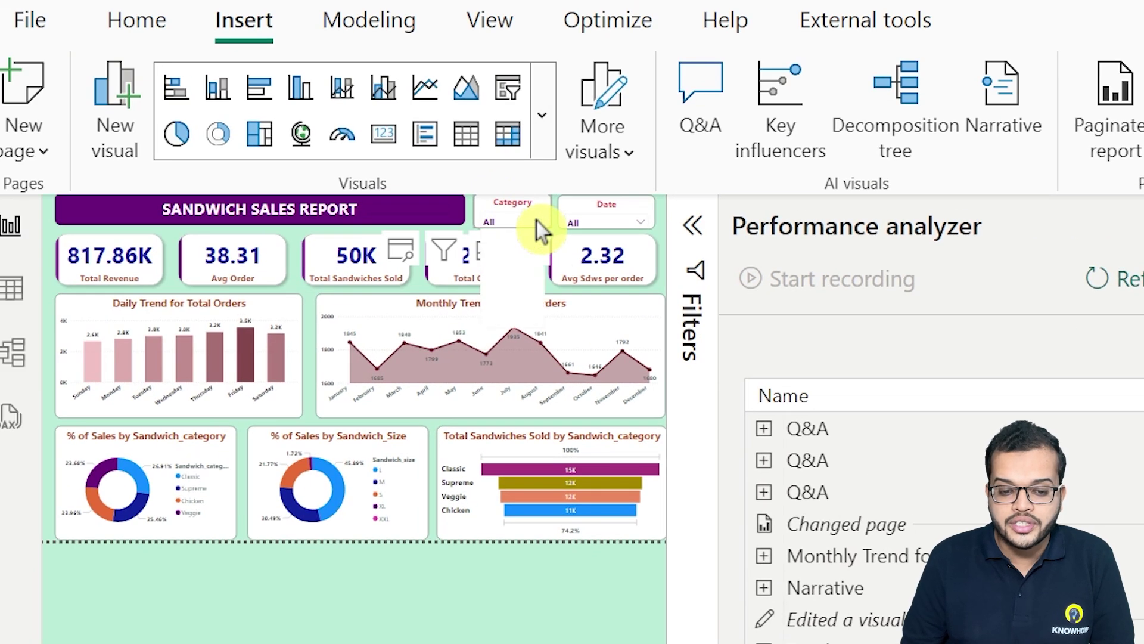
click(536, 220)
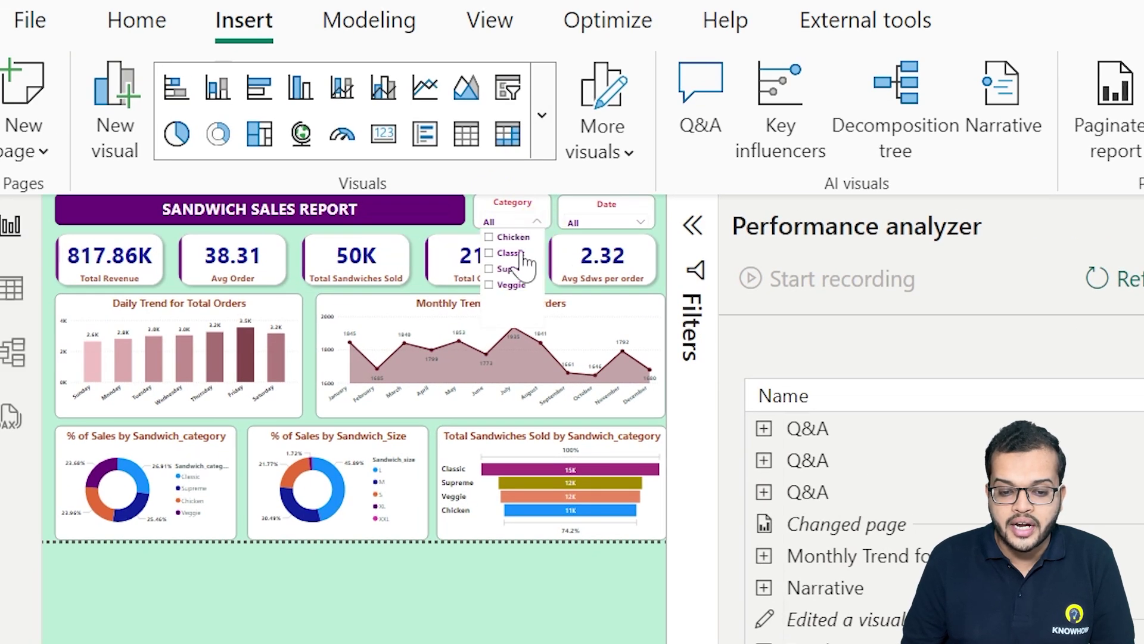
click(524, 256)
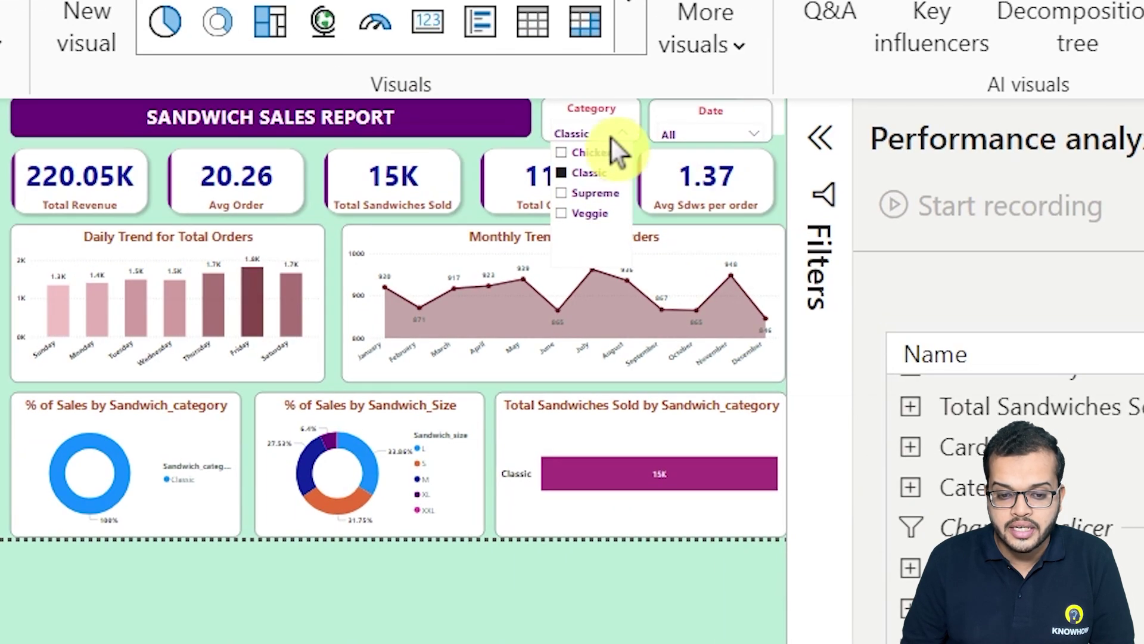
click(581, 173)
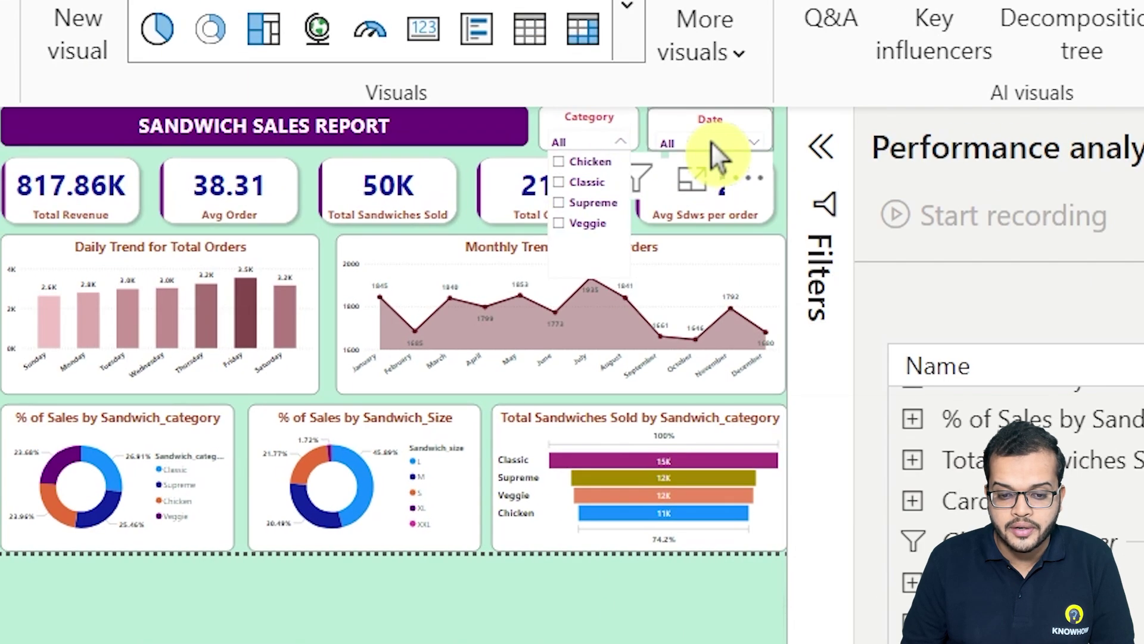
Test the Date slicer with Qtr 3 of 2015 under Performance analyzer, clear the filter, and close the analyzer.
click(712, 143)
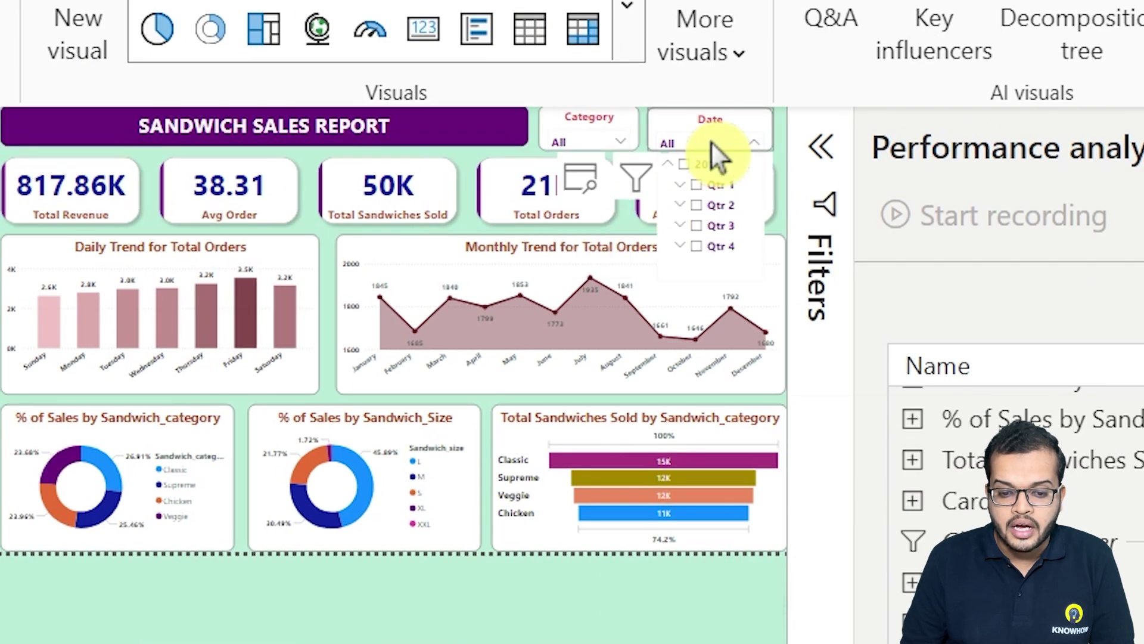
click(695, 227)
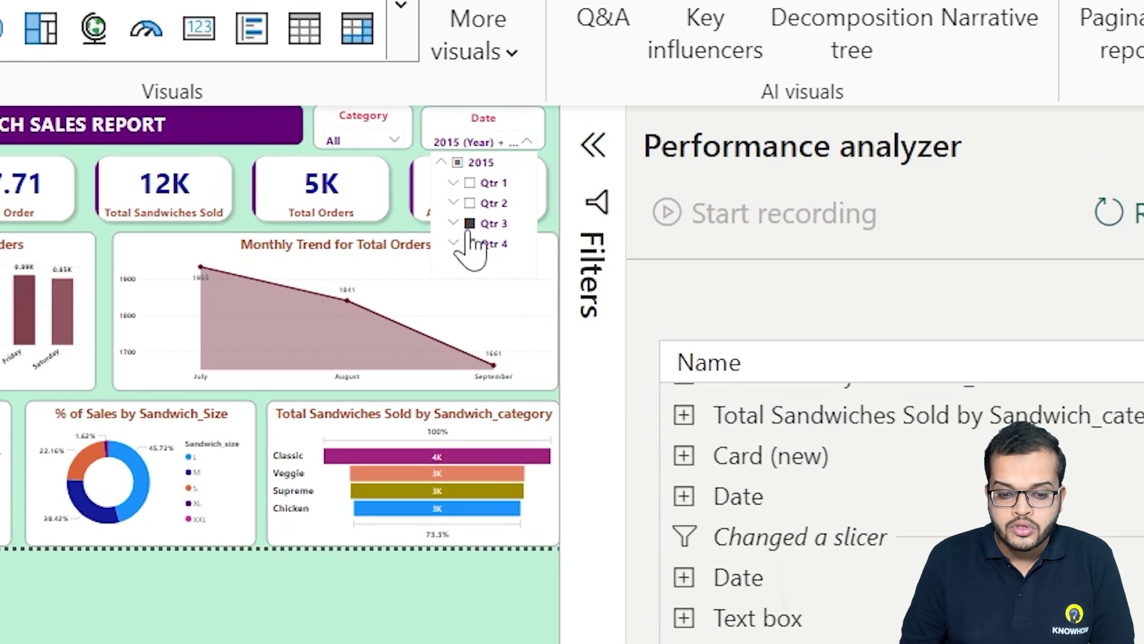
click(470, 232)
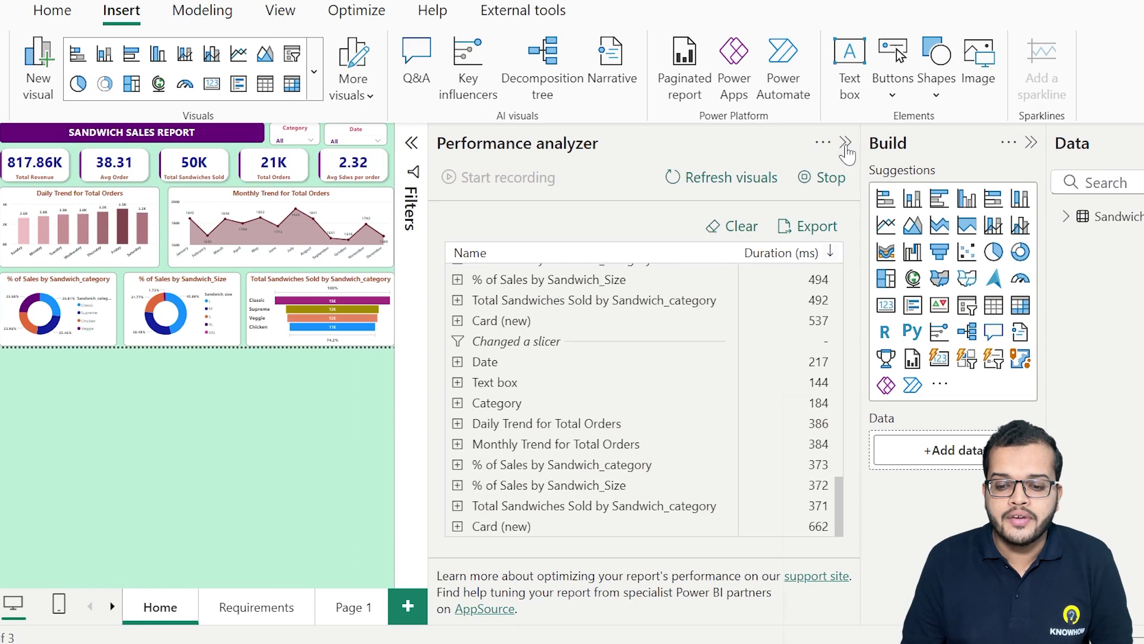
click(772, 12)
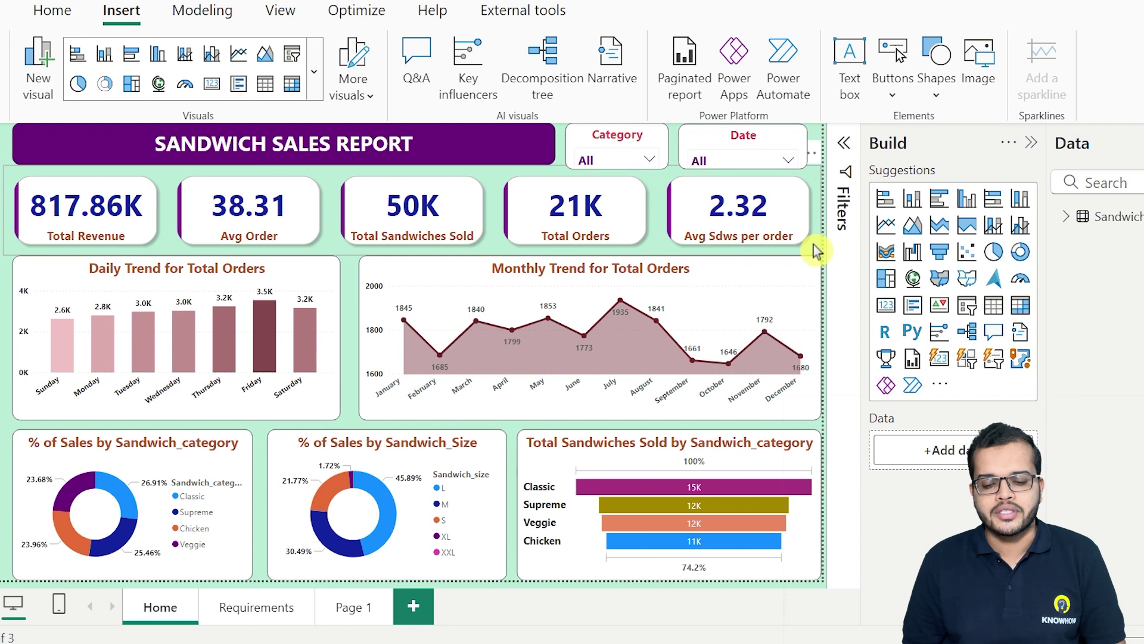
Publish the sandwich sales report to the Power BI service.
right_click(213, 330)
key(Escape)
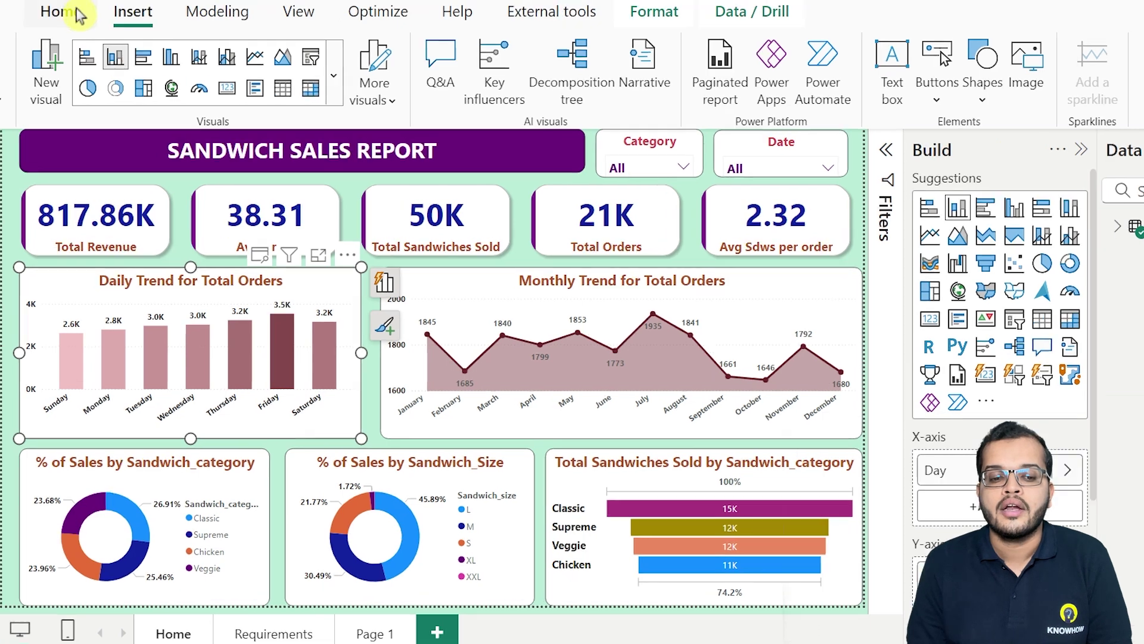
click(69, 12)
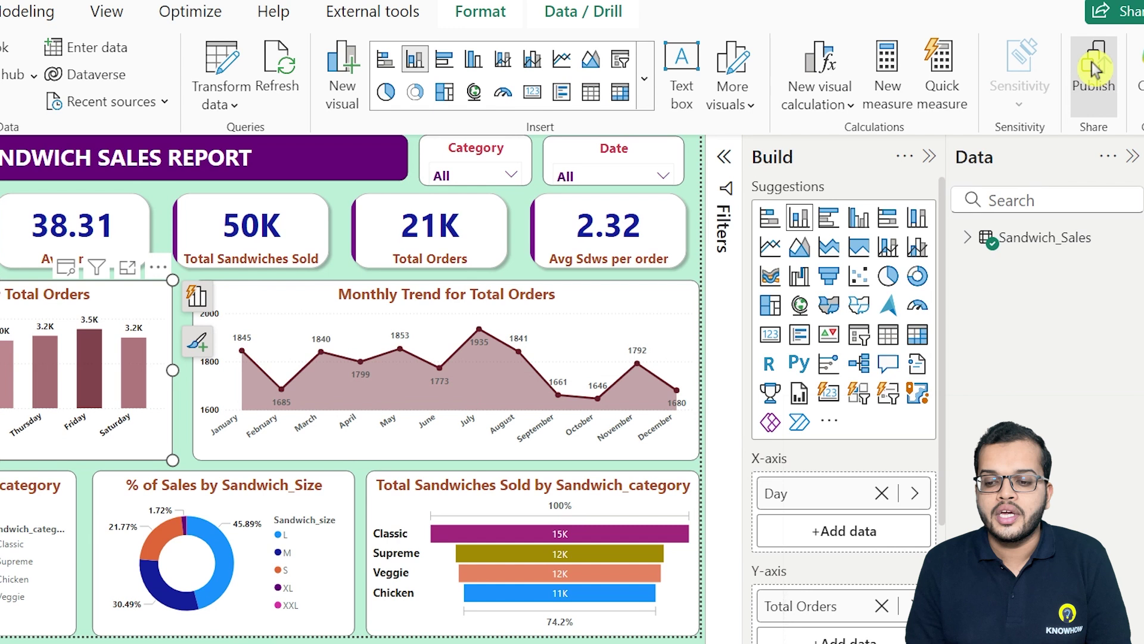
click(1094, 69)
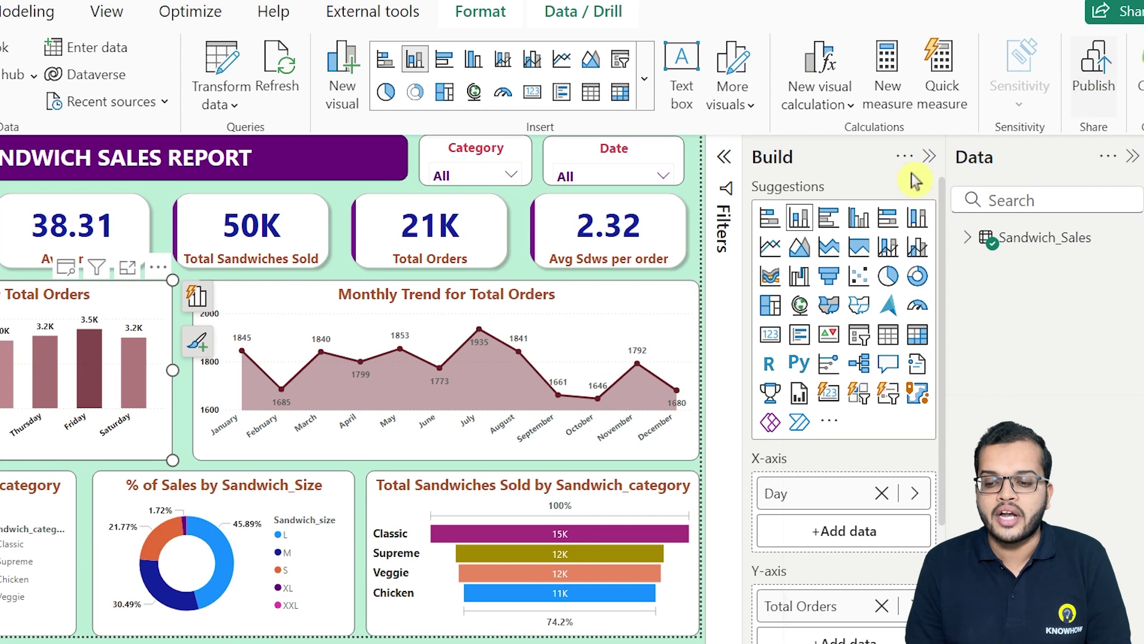
click(549, 386)
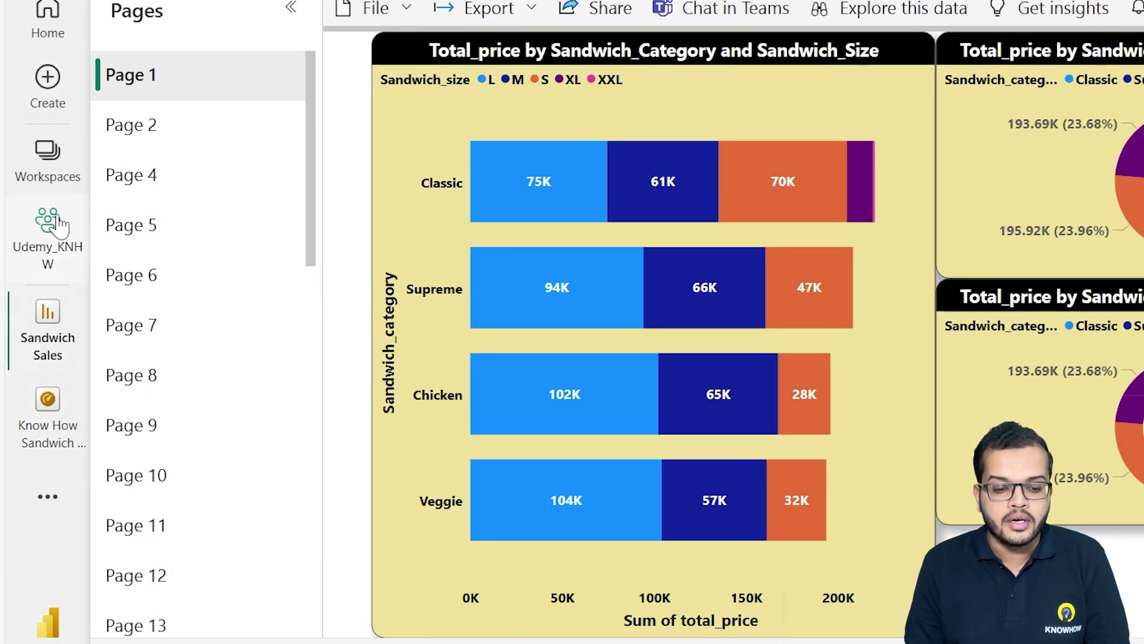
In the Power BI service, open the Sandwich Sales Report from the Udemy_KNHW workspace and show its Home page.
click(46, 161)
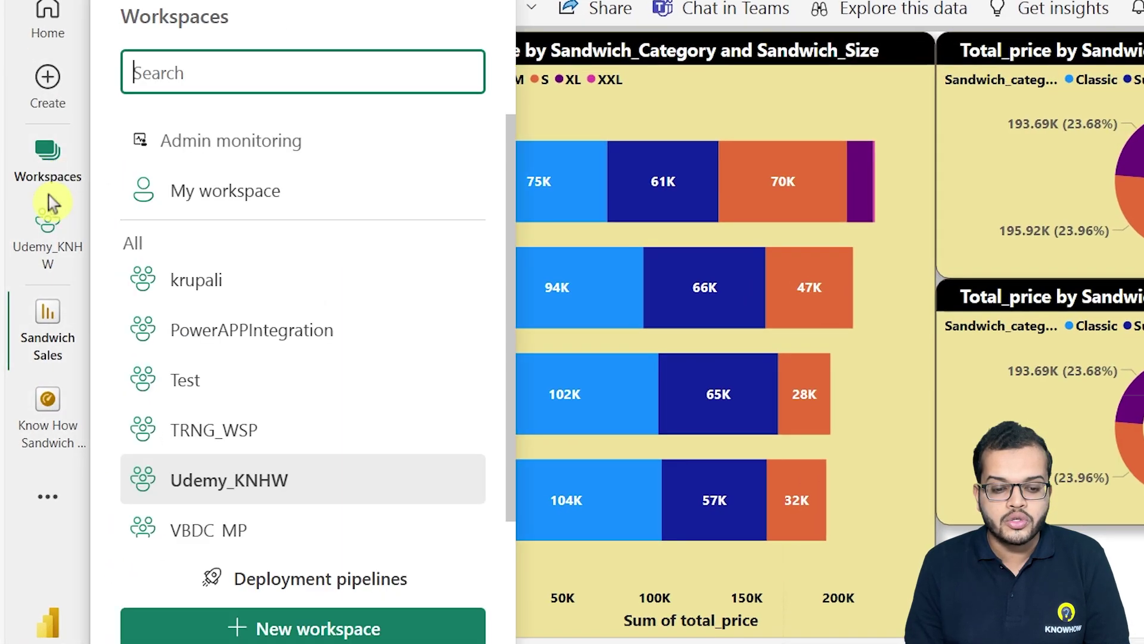
click(232, 489)
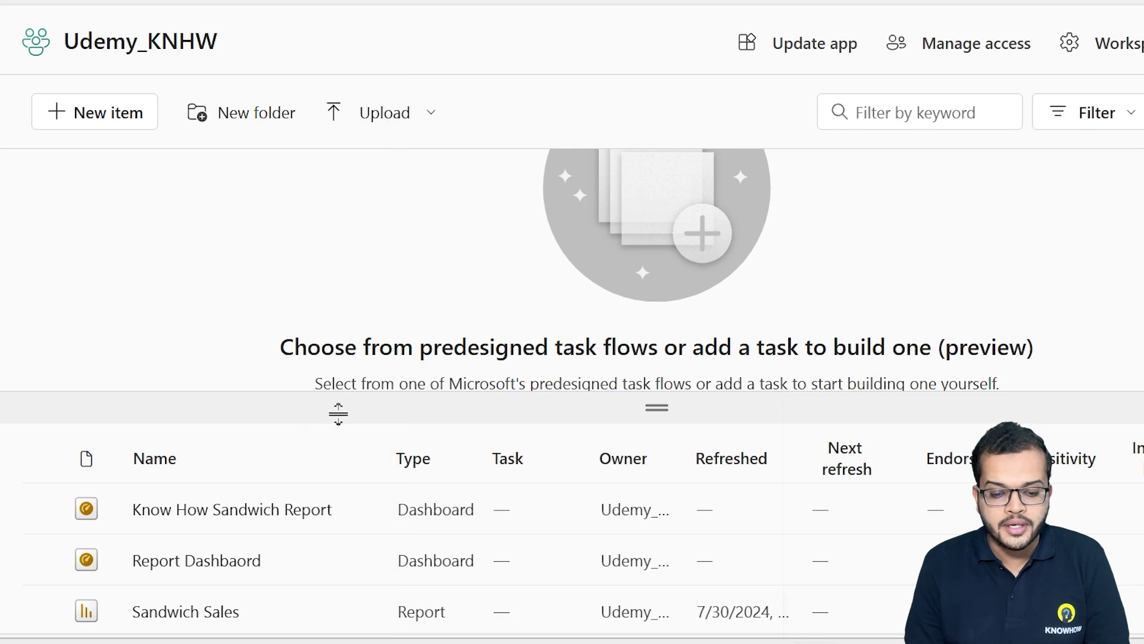
scroll(251, 519, down, 2)
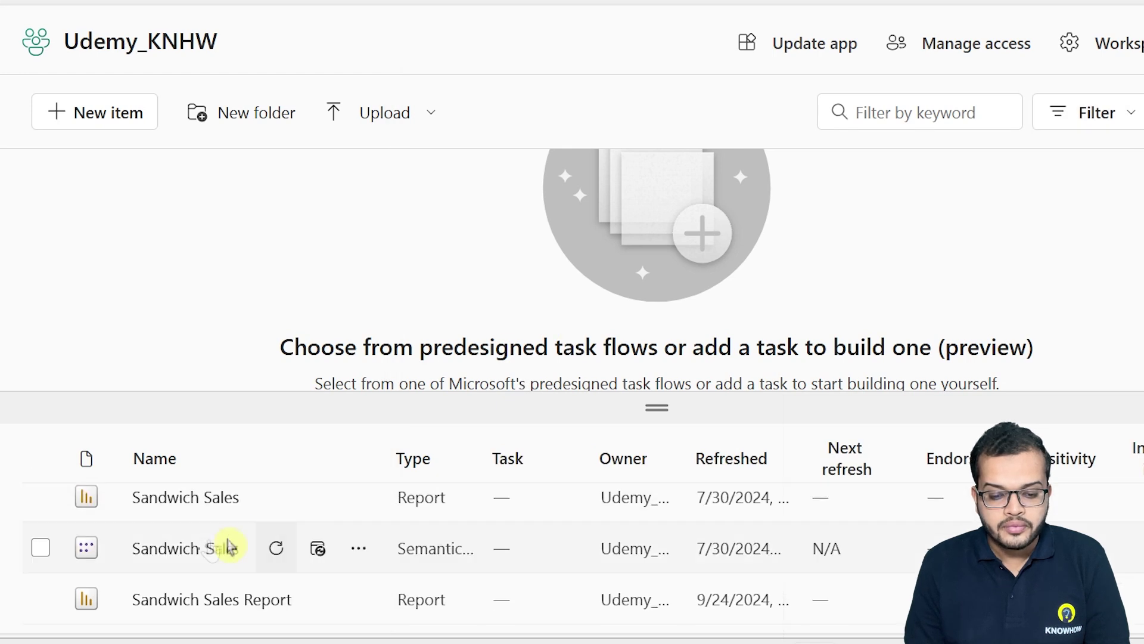
click(193, 601)
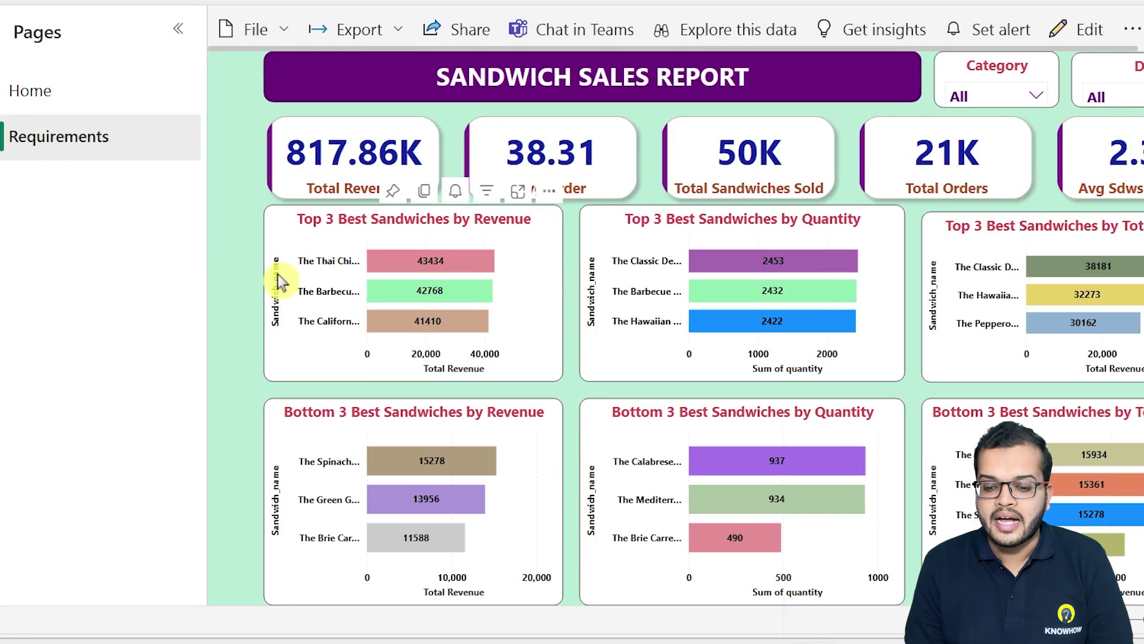
click(89, 100)
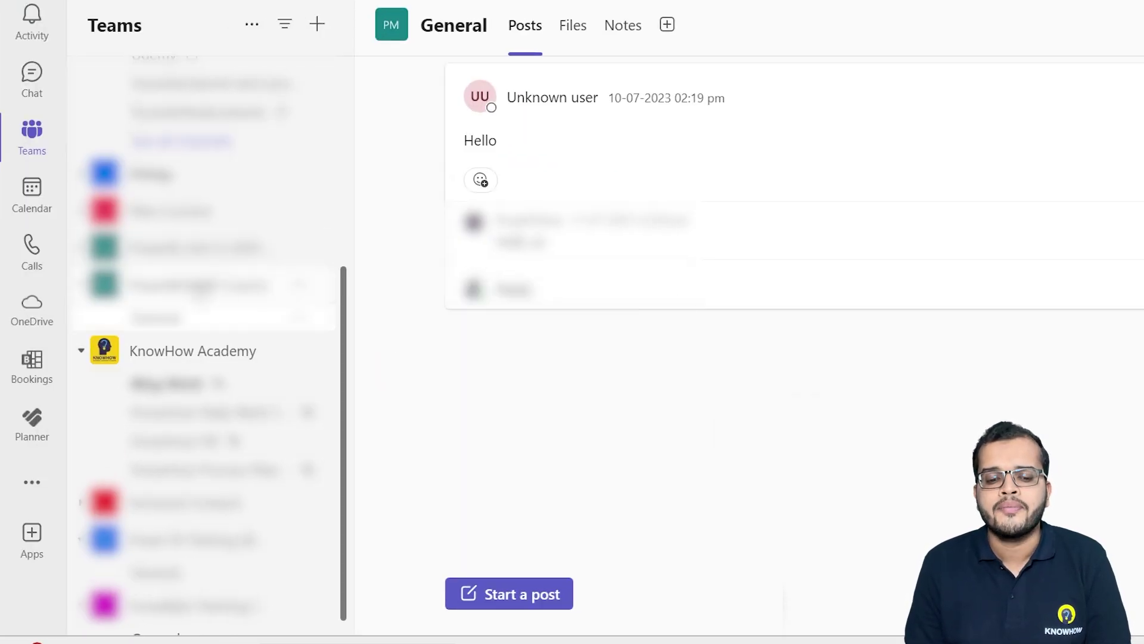
In Microsoft Teams, add a Power BI tab to the General channel, keeping the option to post about it enabled.
click(667, 26)
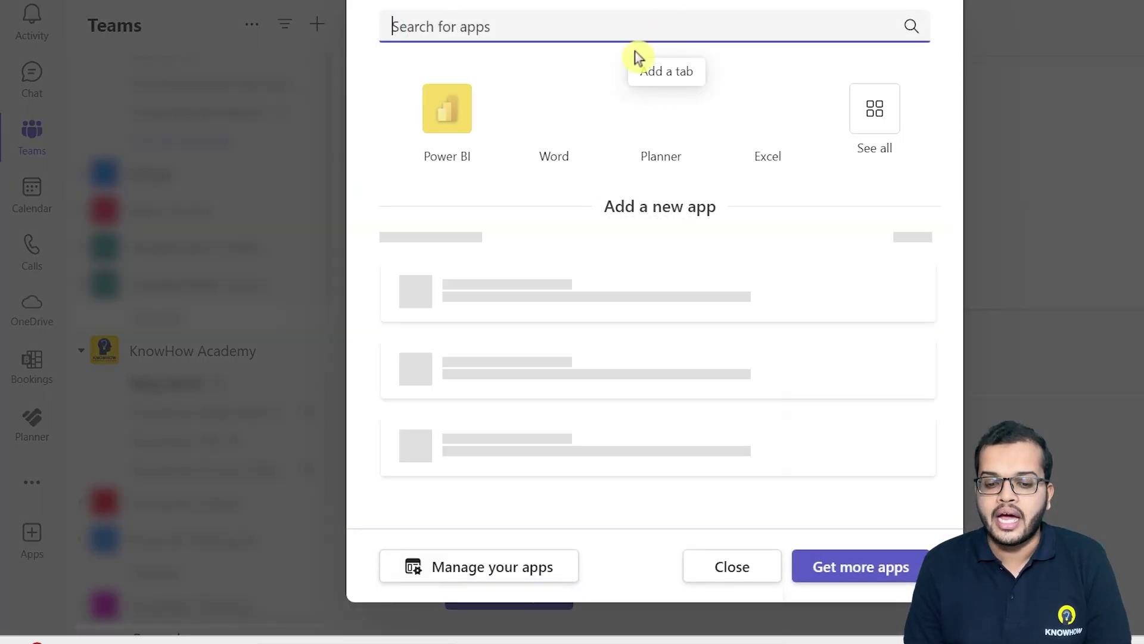
click(424, 135)
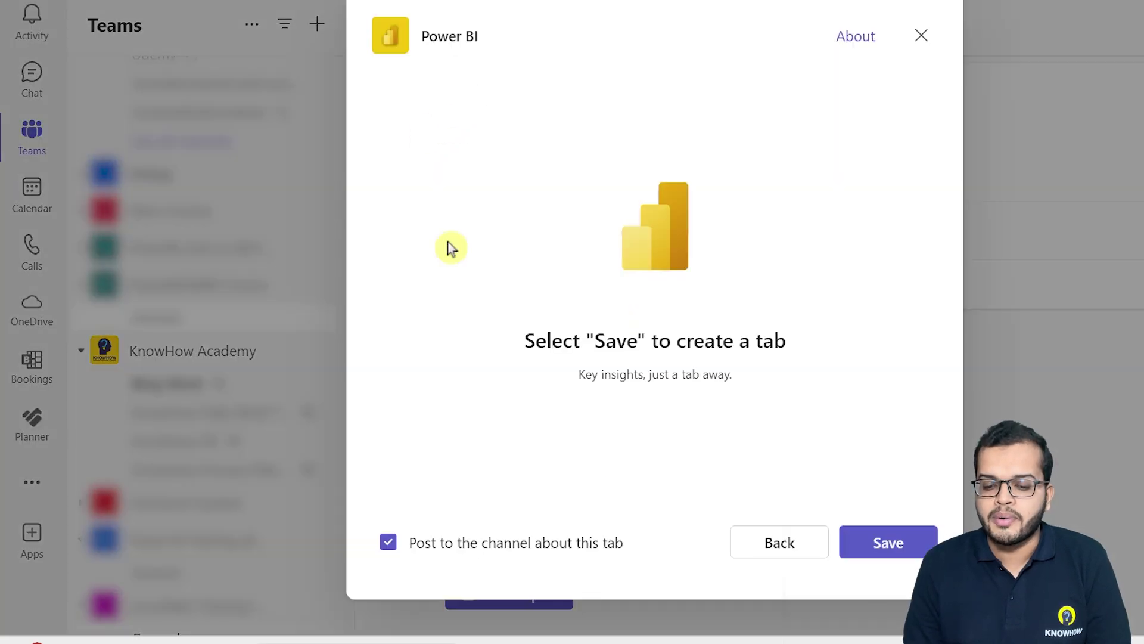
click(900, 543)
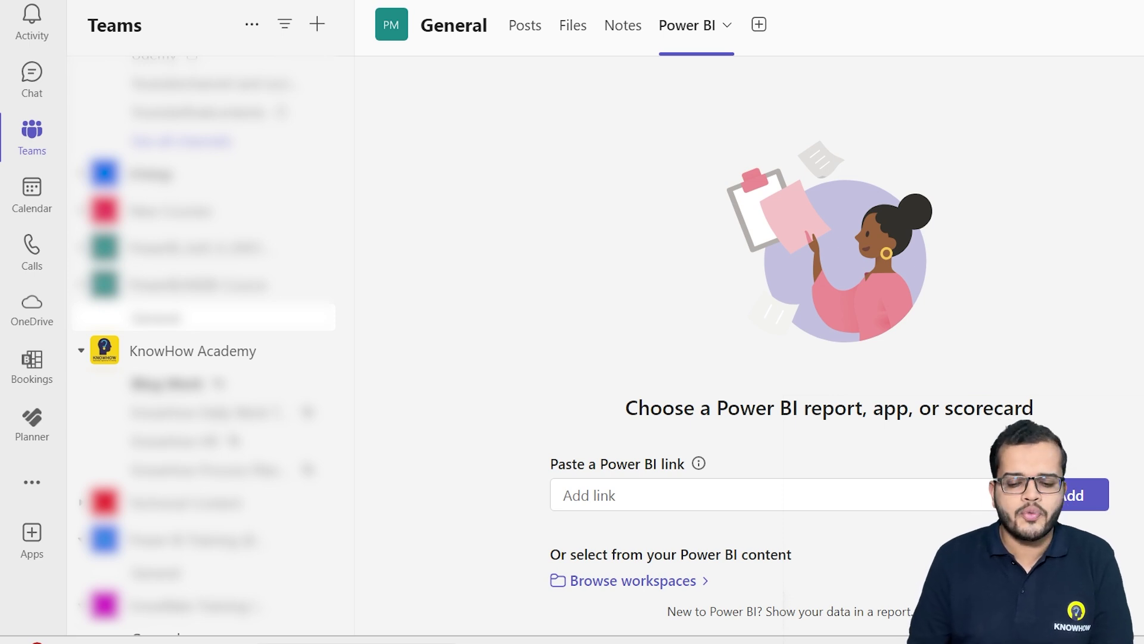
Load the Sandwich Sales Report from the Udemy_KNHW workspace into the new tab and start the 60-day Power BI Pro trial.
click(596, 494)
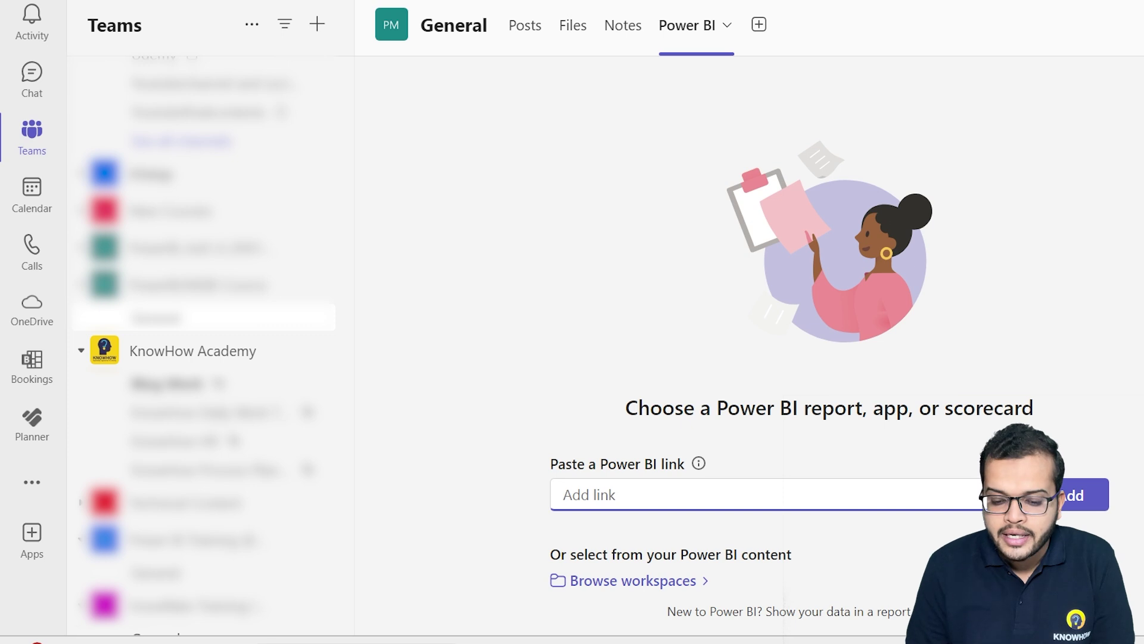
click(671, 581)
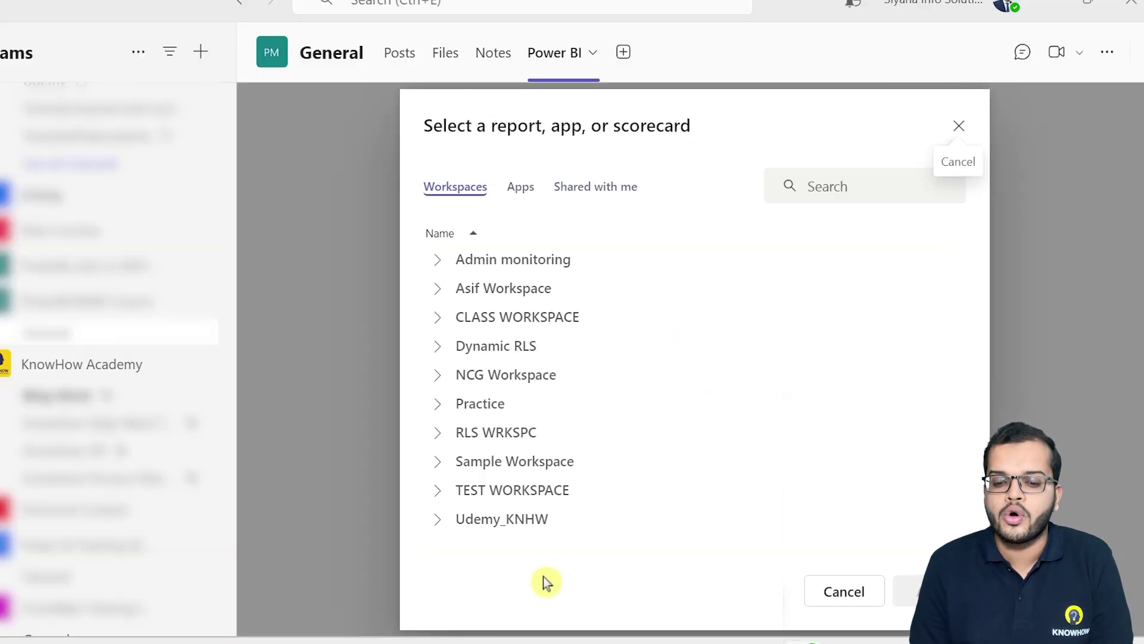
click(437, 523)
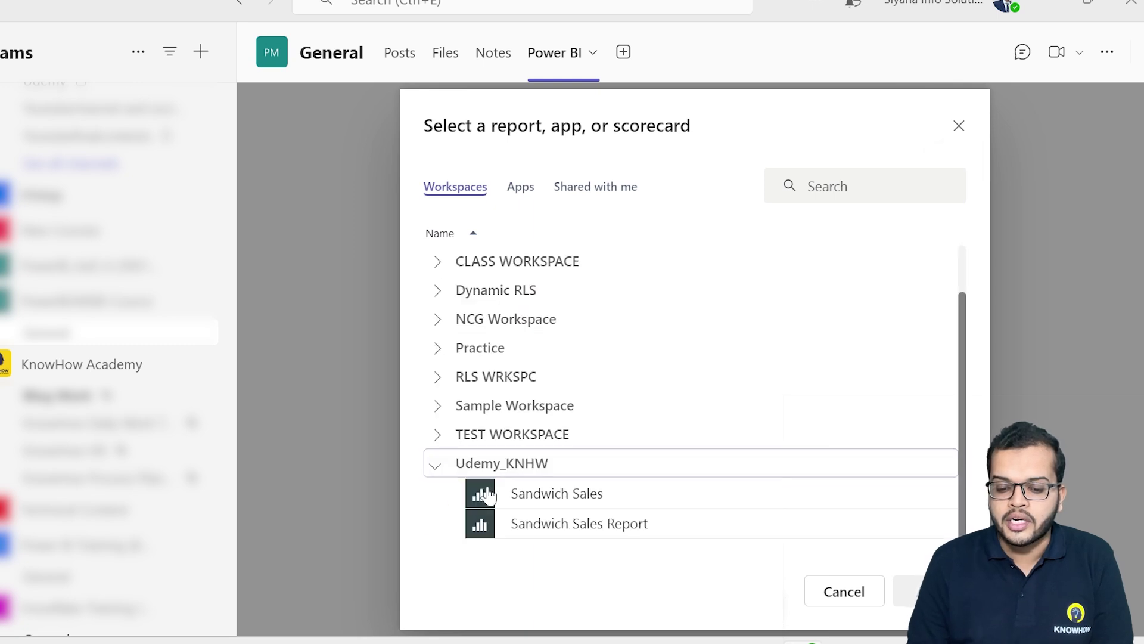
click(578, 527)
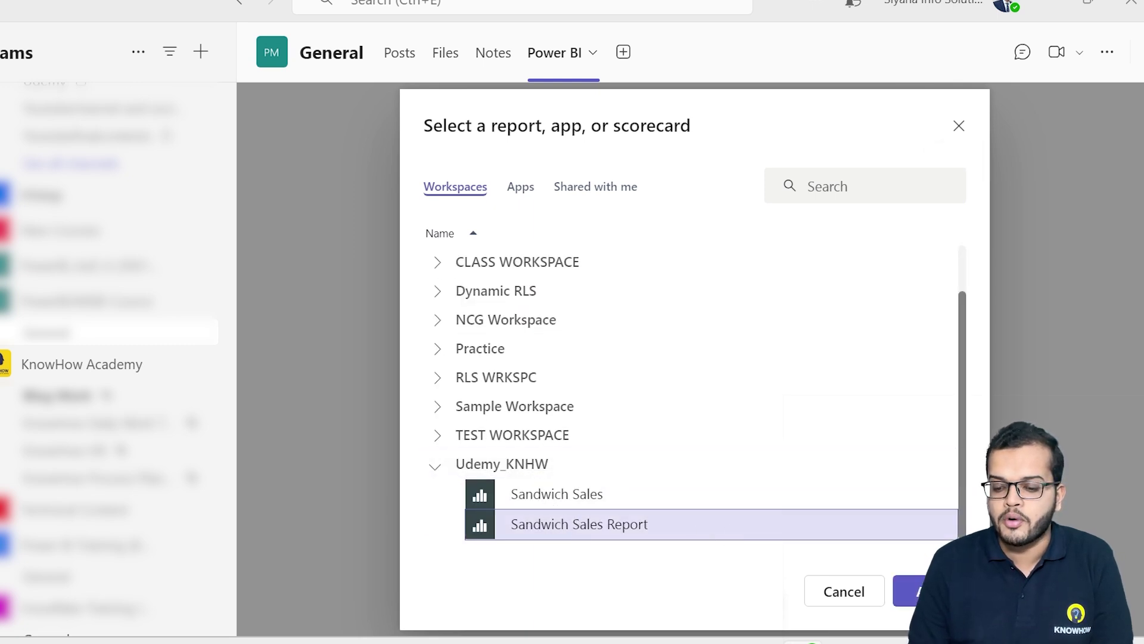
click(951, 598)
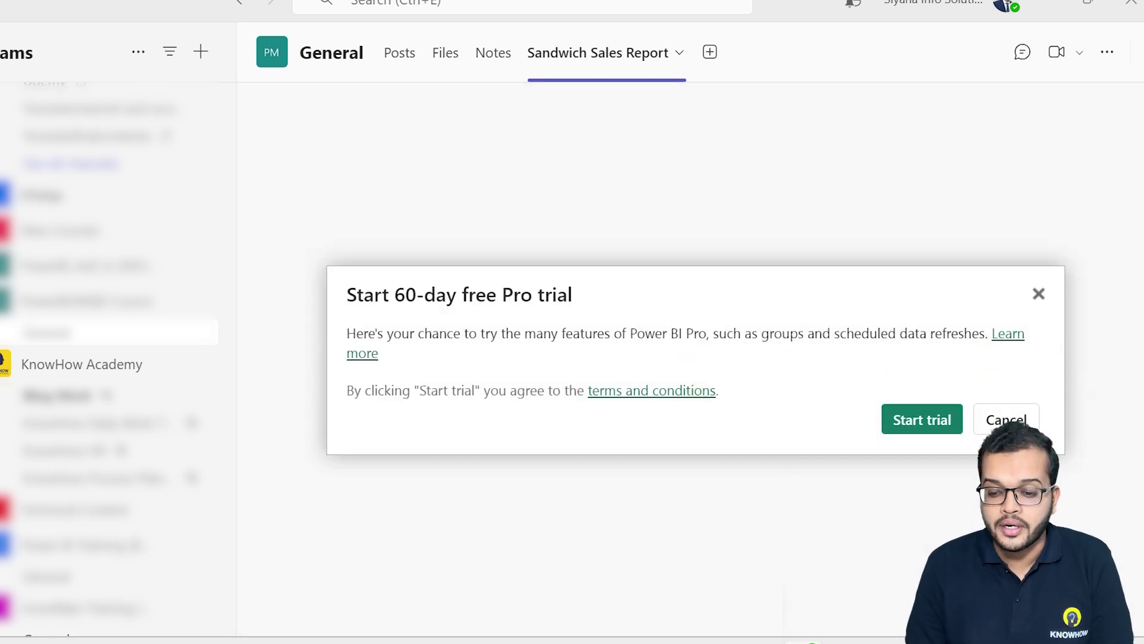
click(937, 427)
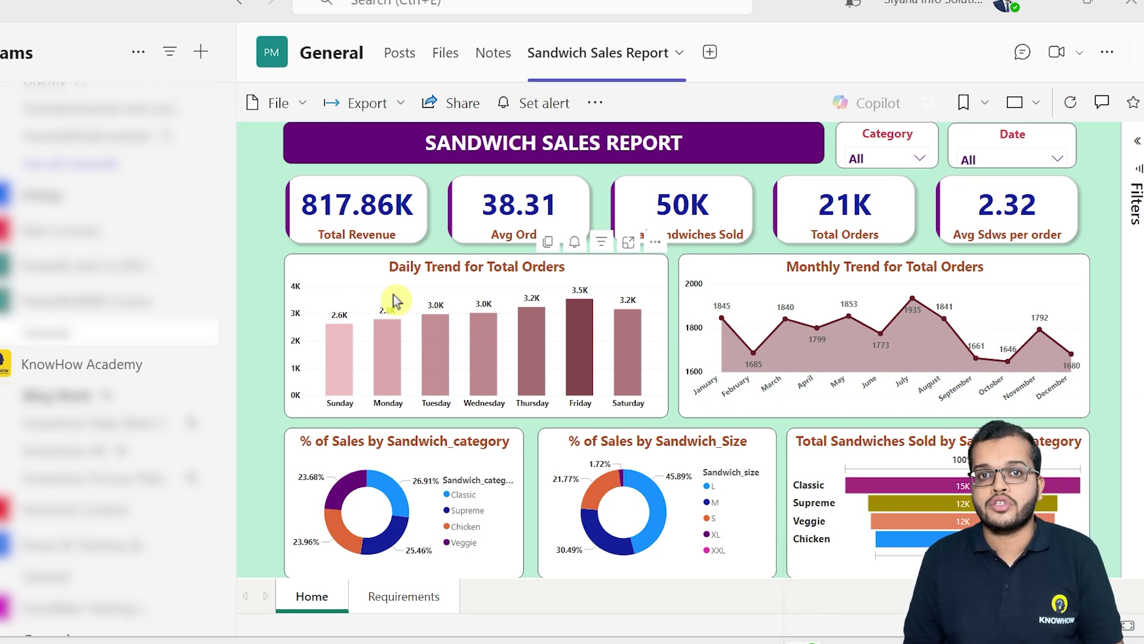
Try the Category slicer in the Teams report by filtering to Classic and clearing the selection.
click(900, 159)
click(863, 204)
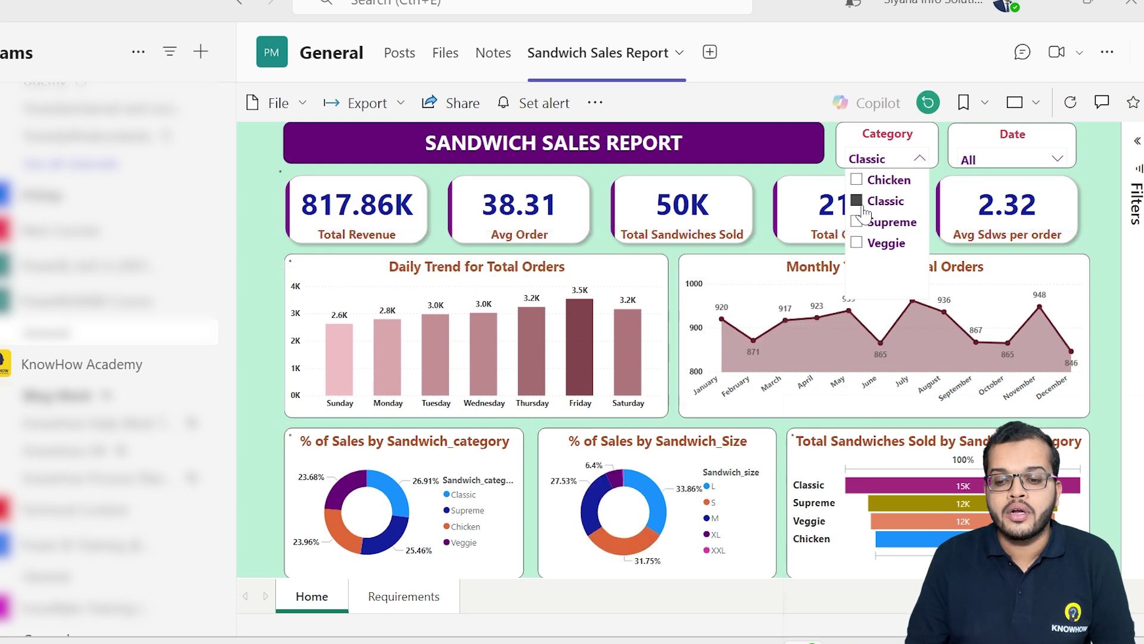
click(863, 204)
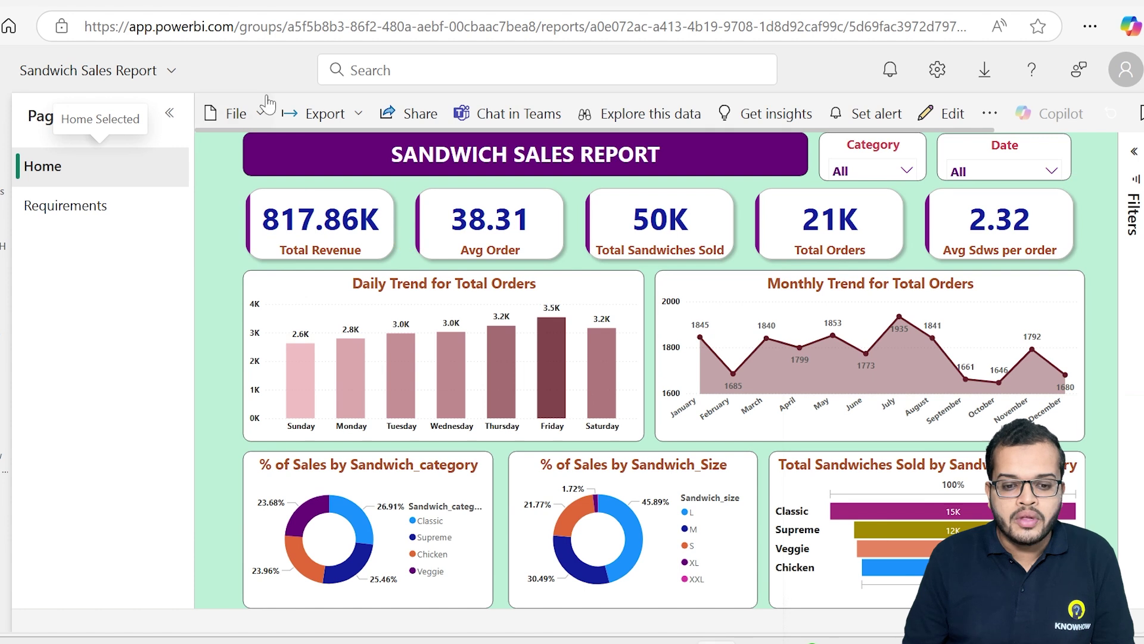
Switch back to the Power BI service in the browser and generate a QR code for the Sandwich Sales Report.
click(243, 113)
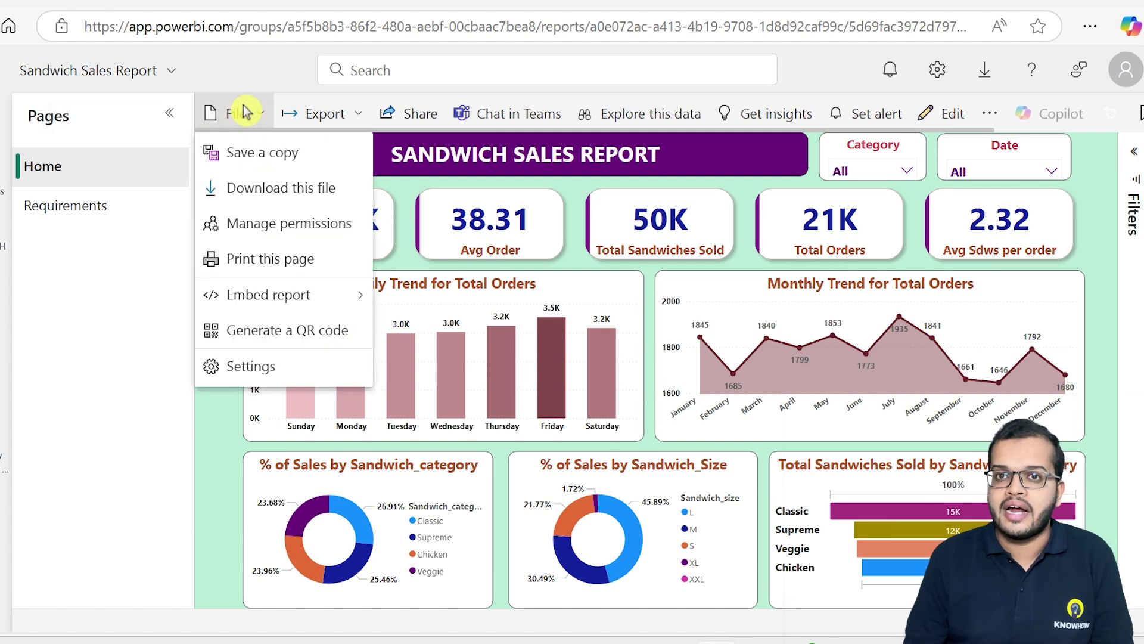
click(263, 334)
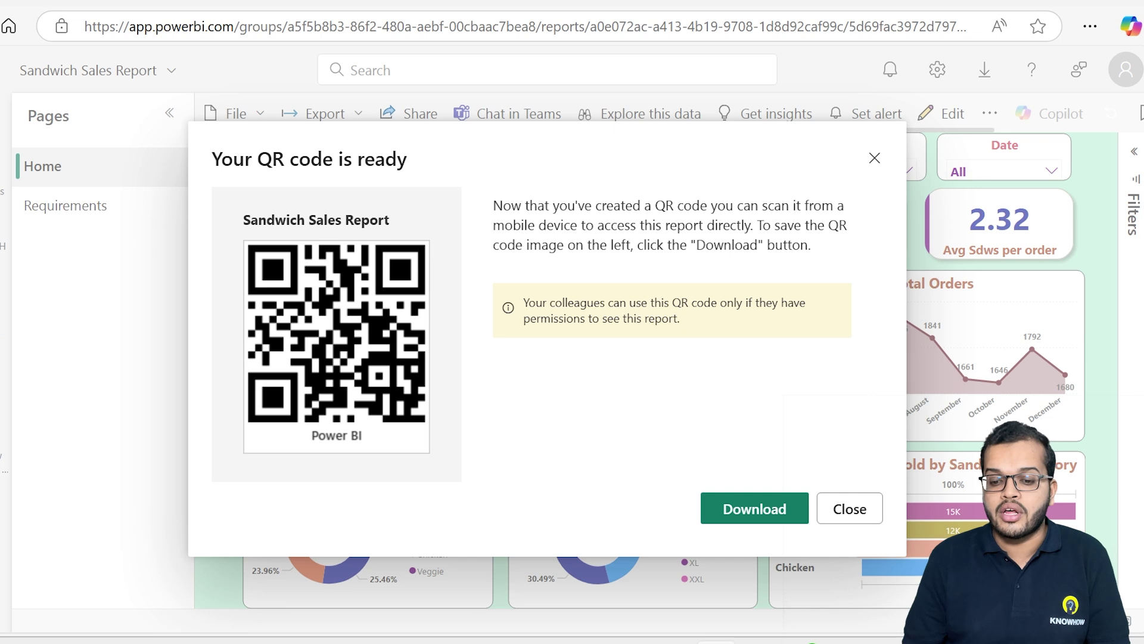
Download the report's QR code as an image, open the saved file to check it, and close the QR code dialog.
click(748, 511)
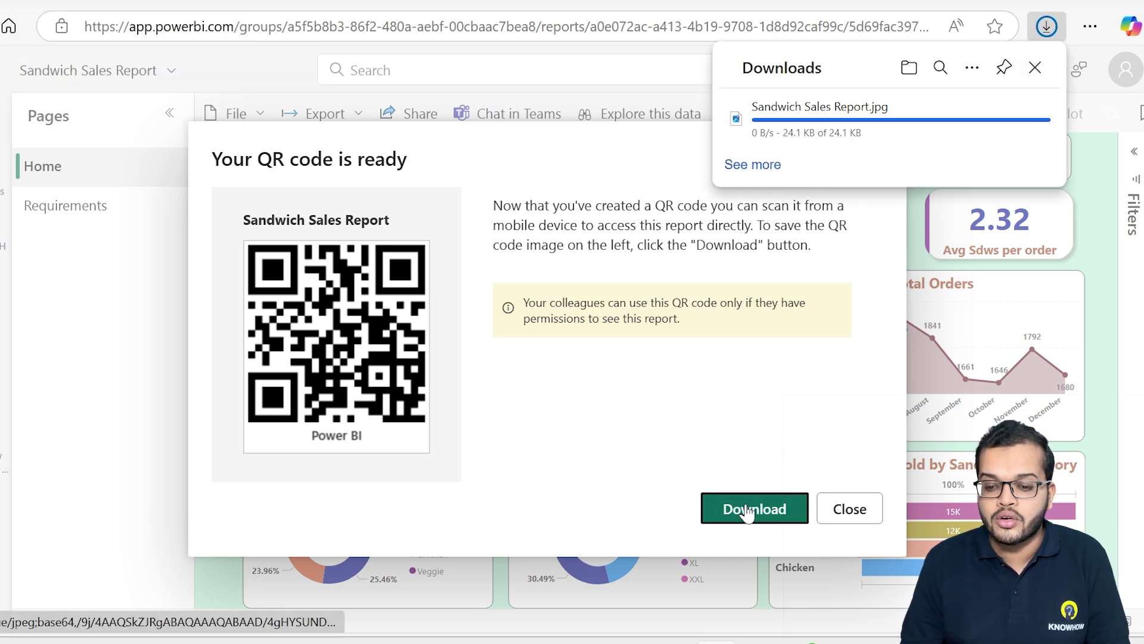
mouse_move(807, 130)
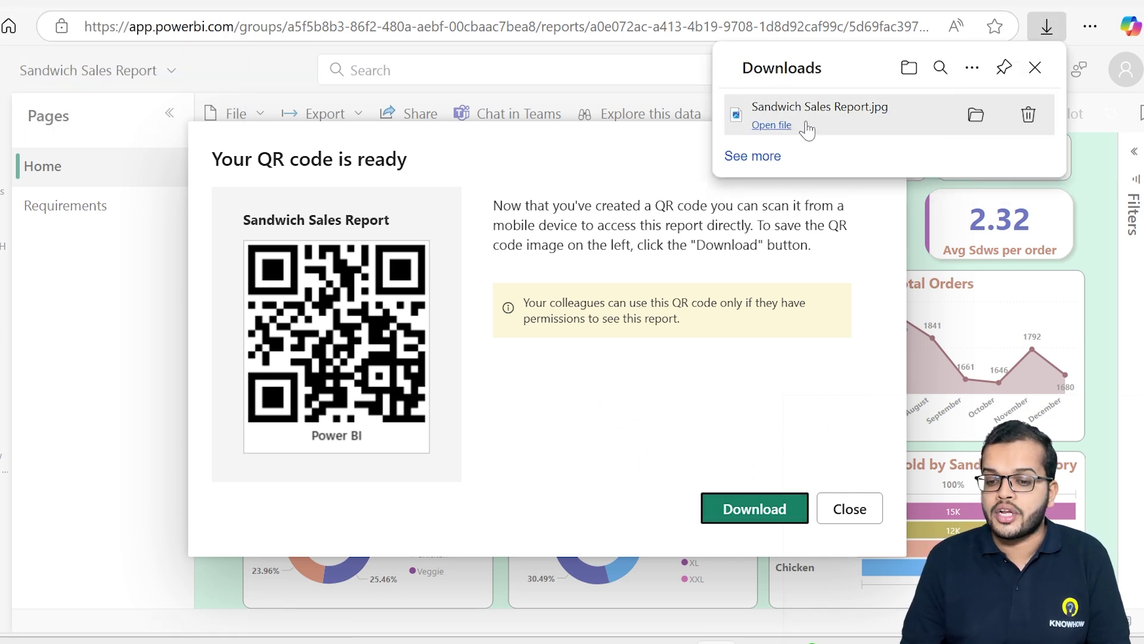
click(807, 130)
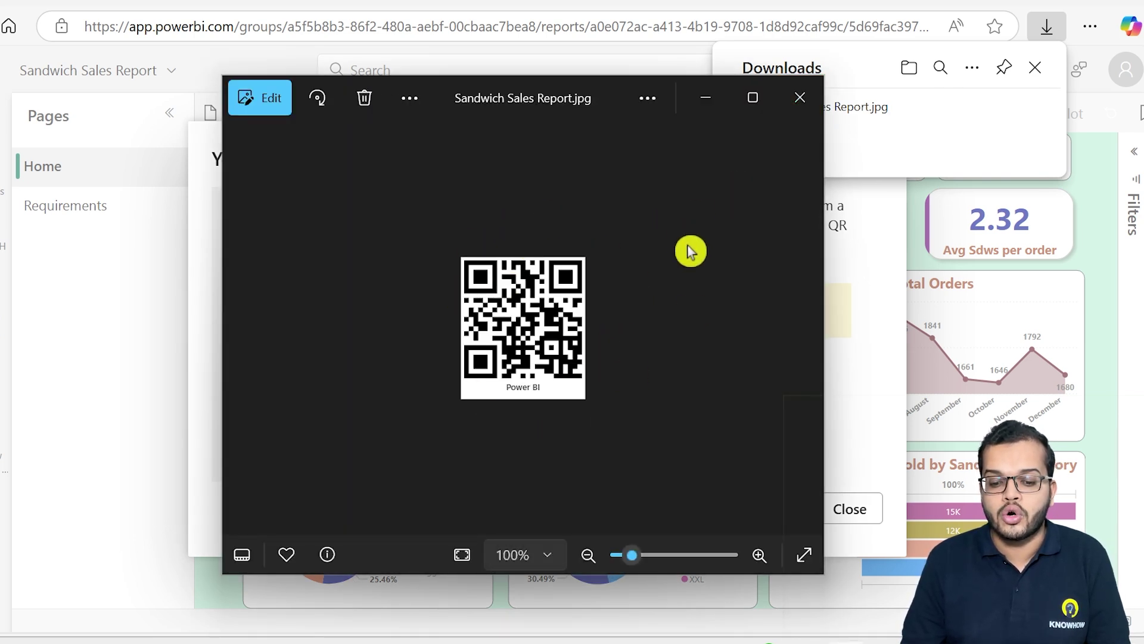
click(793, 106)
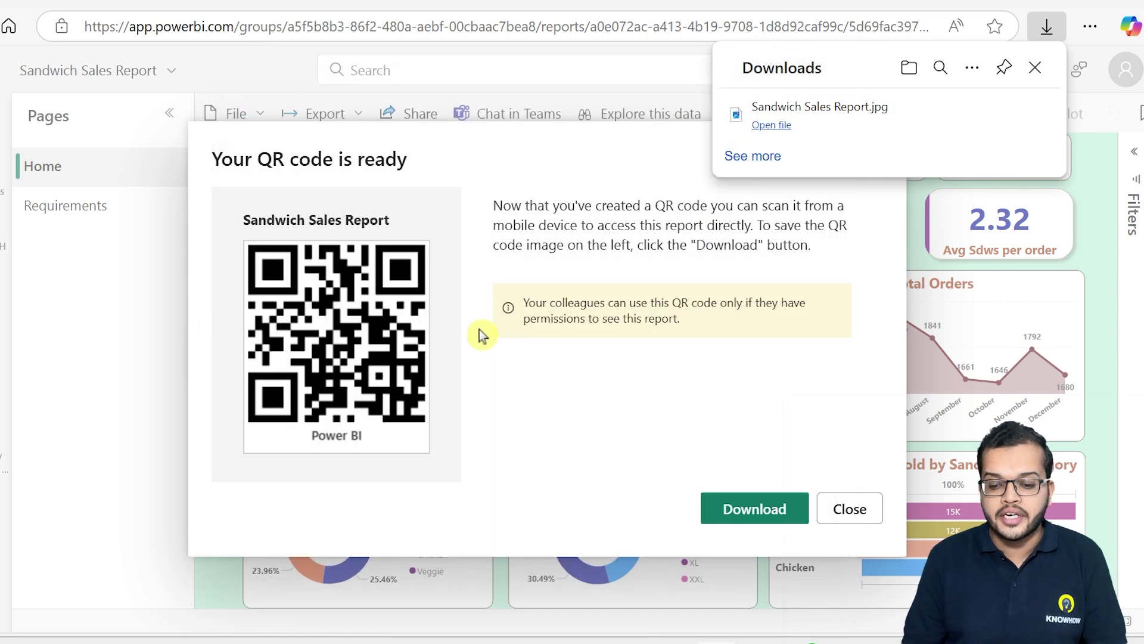
click(849, 508)
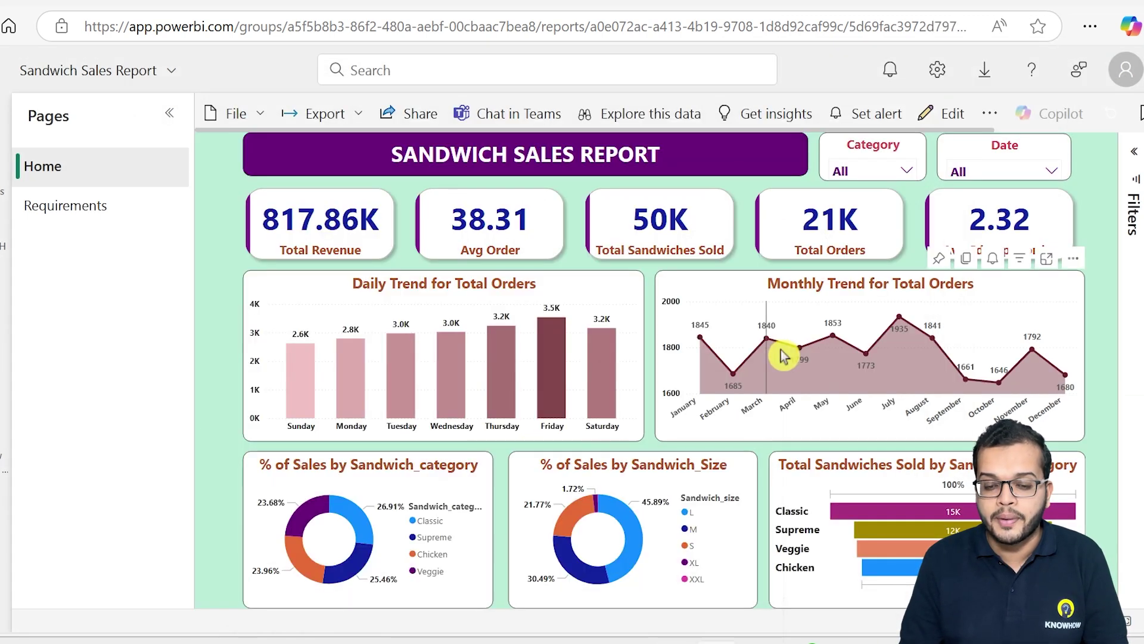
Export the Sandwich Sales Report to PowerPoint as images with current values, including all report pages.
mouse_move(772, 358)
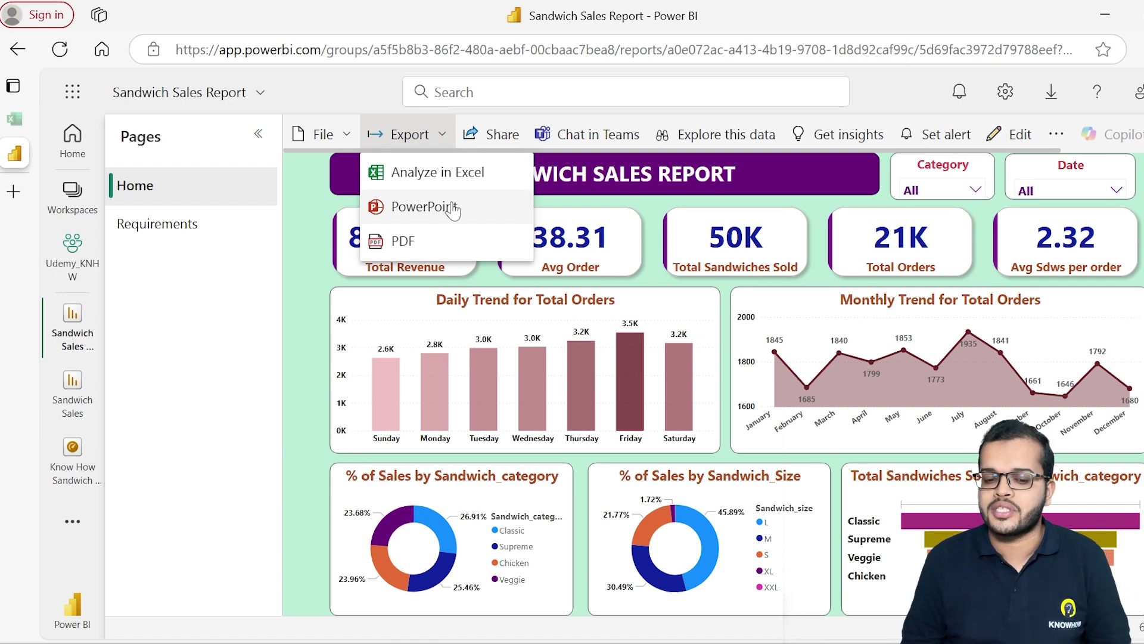
click(453, 208)
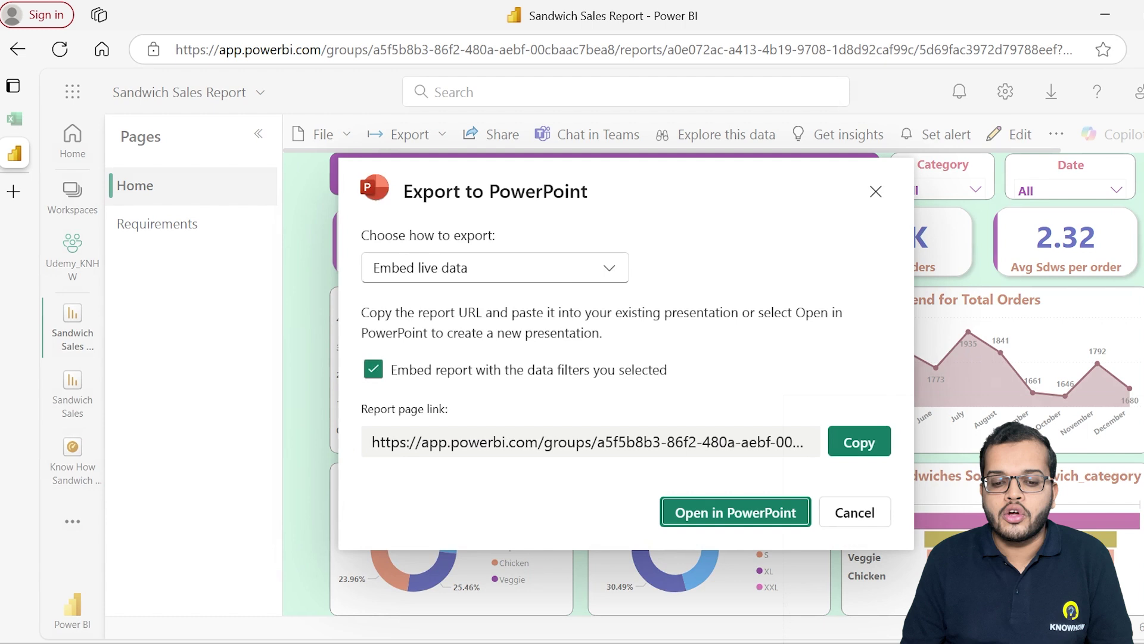
click(507, 275)
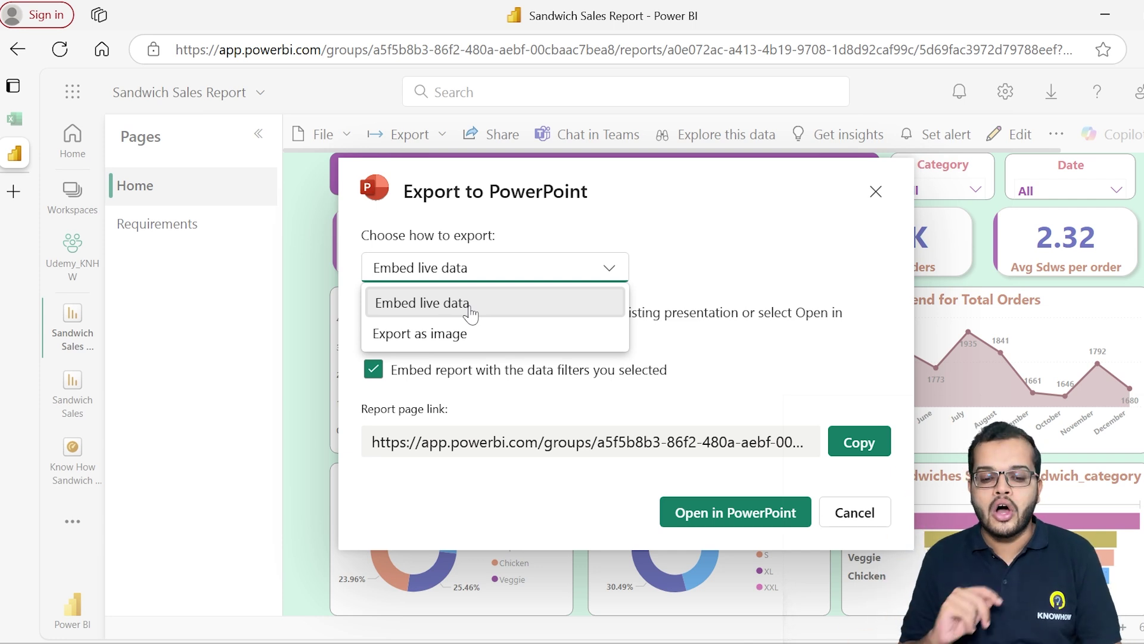
click(444, 334)
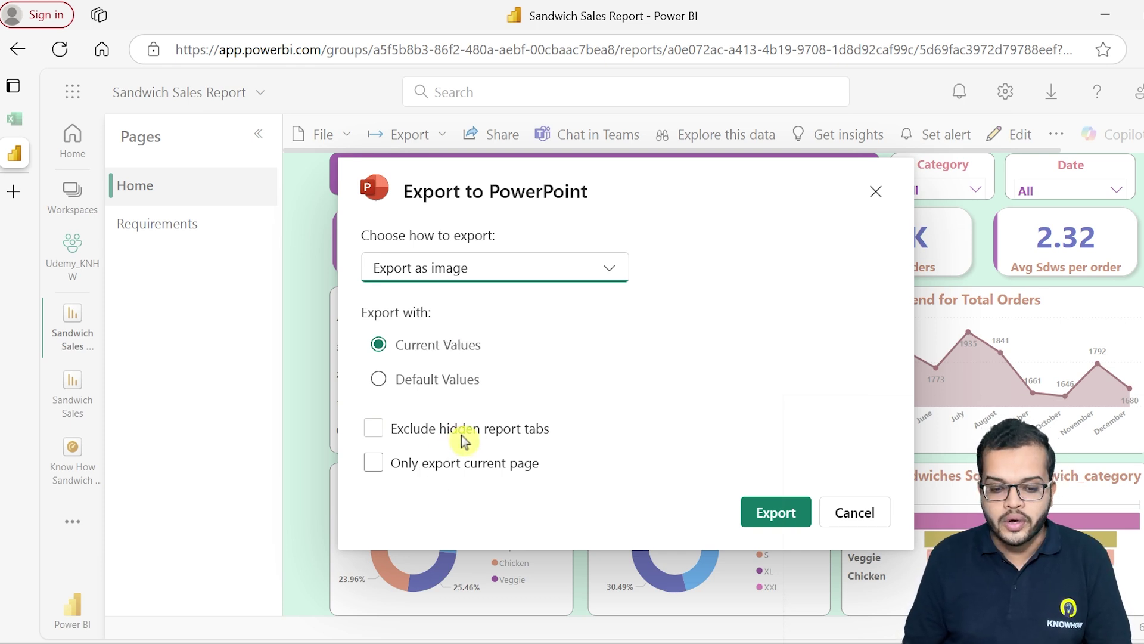
click(769, 512)
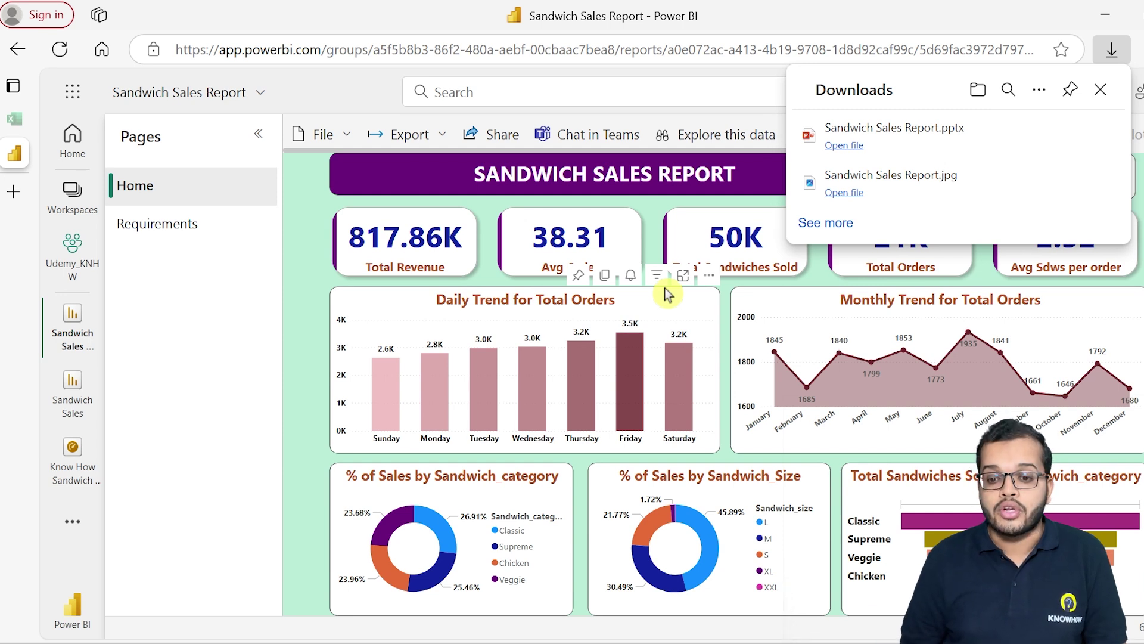
Open the downloaded Sandwich Sales Report.pptx in PowerPoint and look through its slides, ending on the title slide.
click(927, 141)
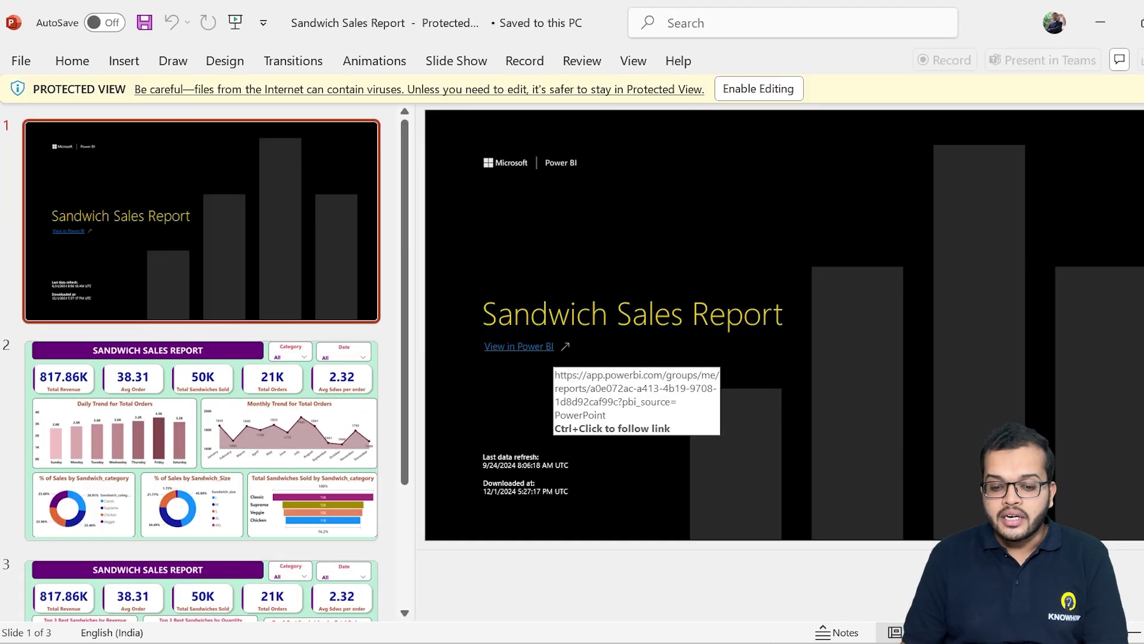
scroll(253, 274, down, 2)
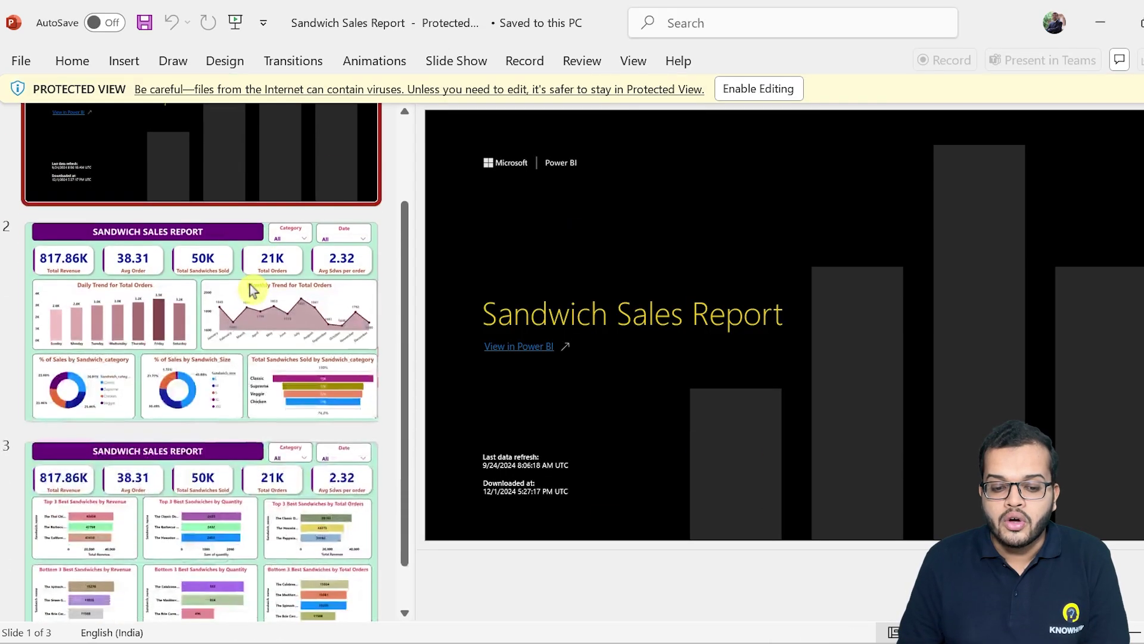
click(250, 290)
click(225, 475)
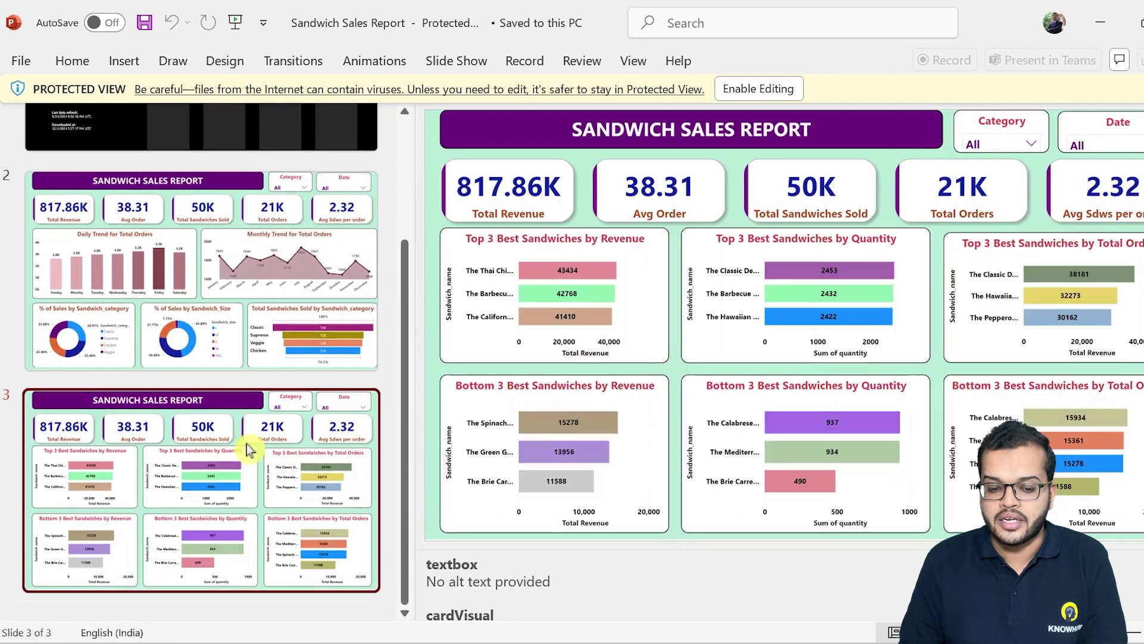
scroll(278, 401, up, 3)
click(296, 280)
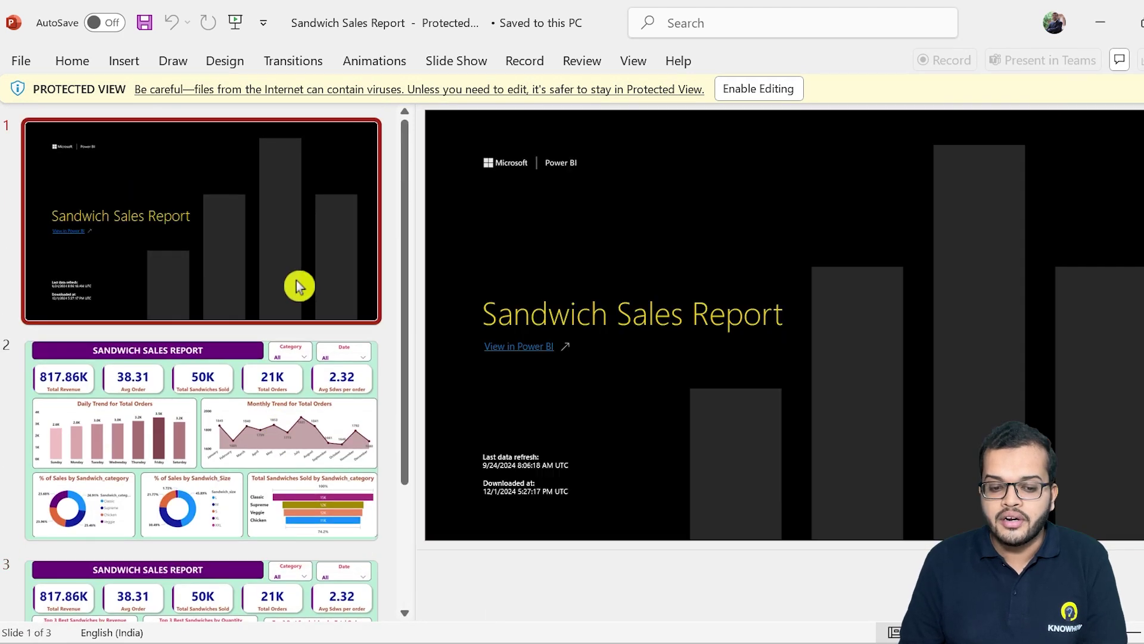
Play the presentation as a slide show from start to end, and return to the Power BI report in the browser, dismissing the downloads list.
key(F5)
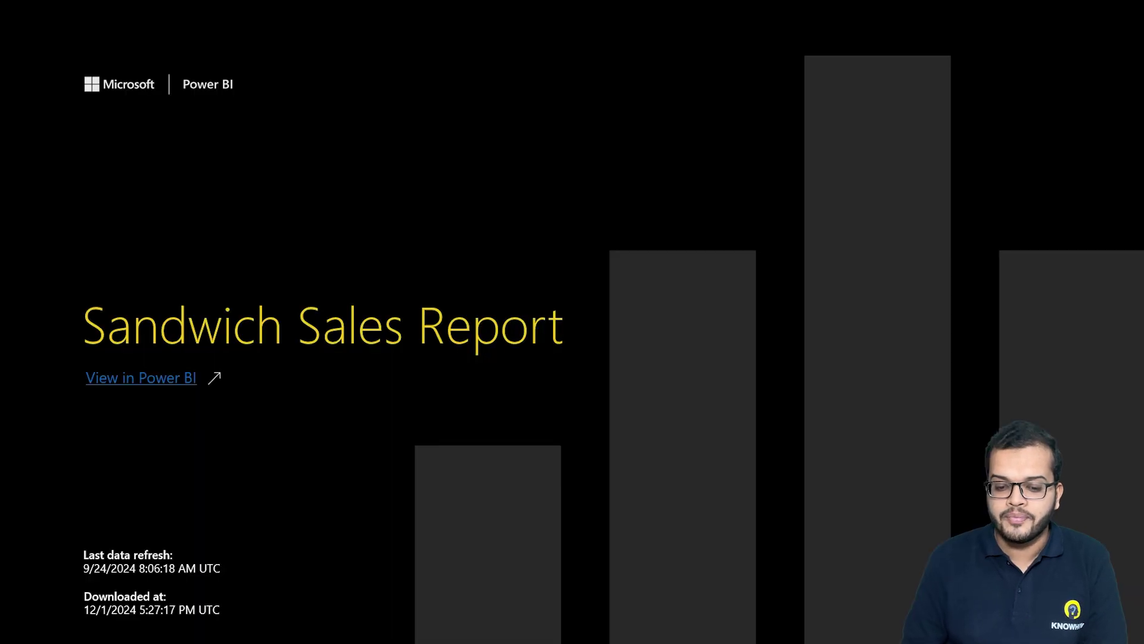
key(Right)
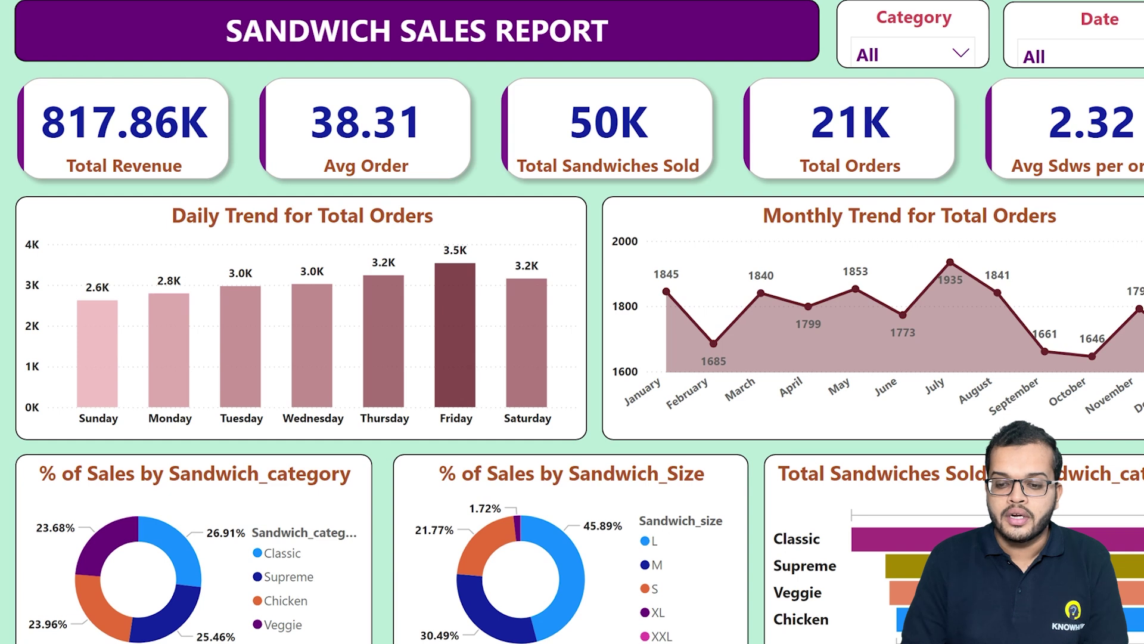
key(Right)
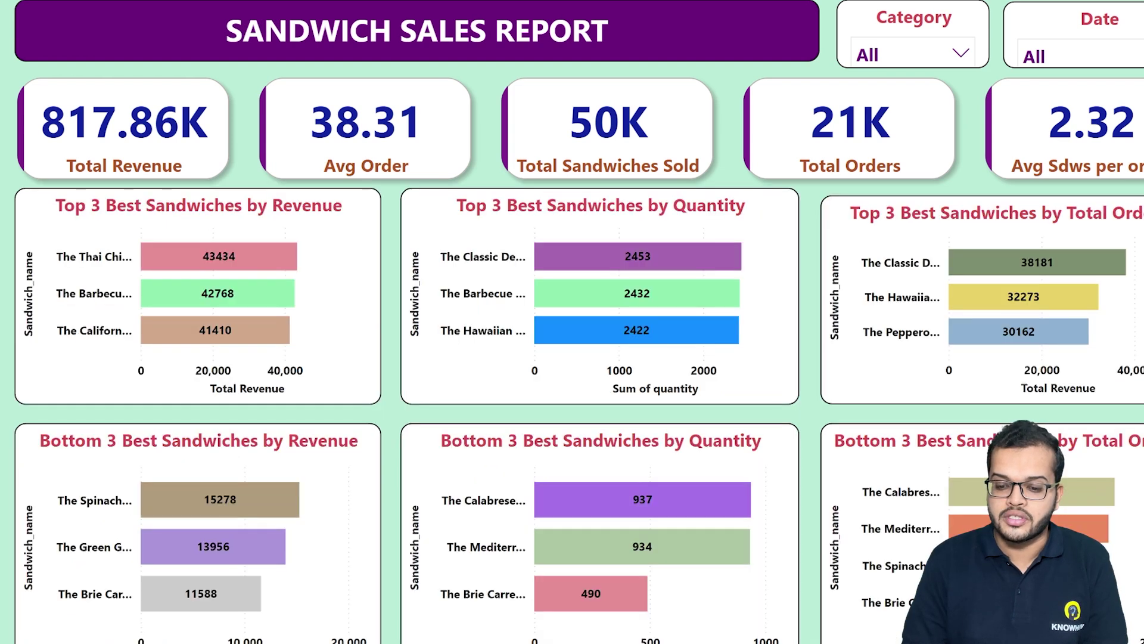
key(Right)
key(Right)
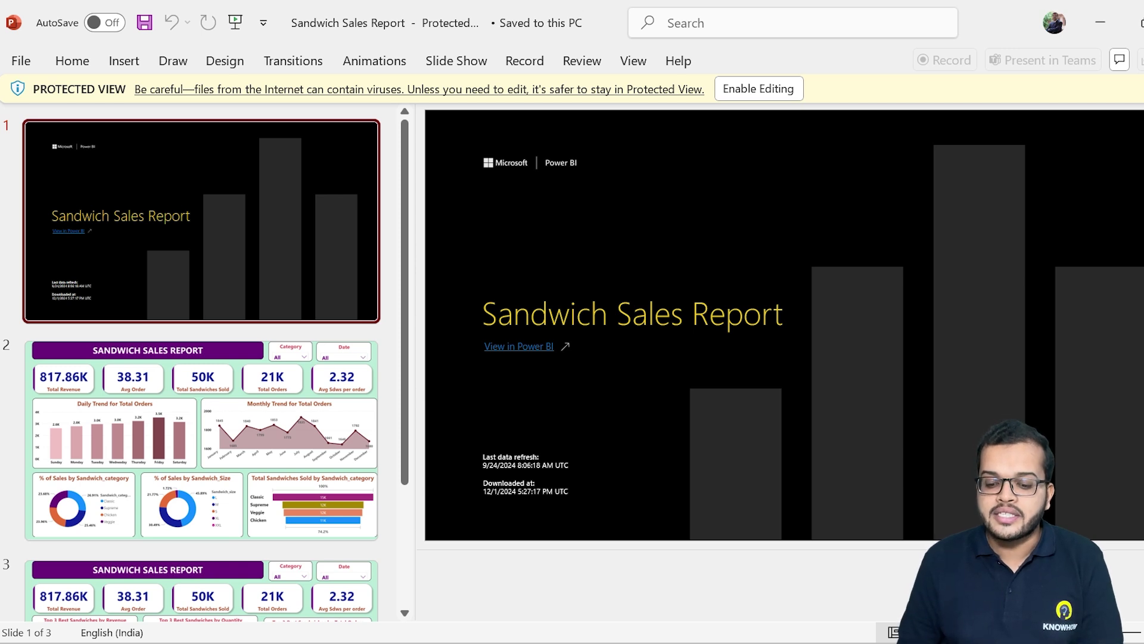
key(alt+Tab)
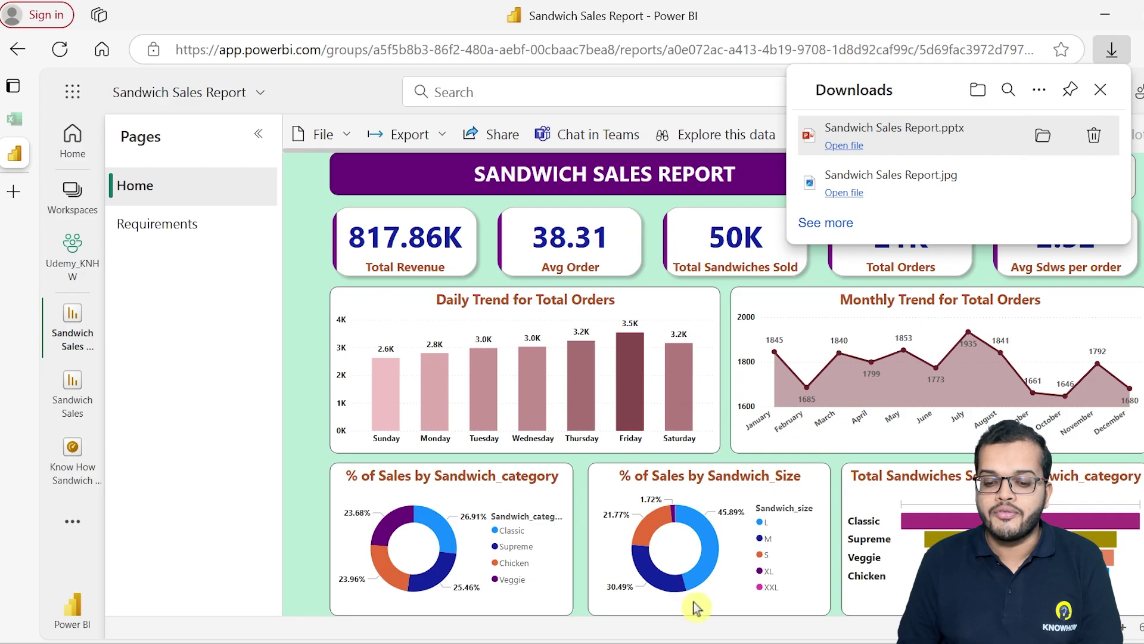
click(1102, 90)
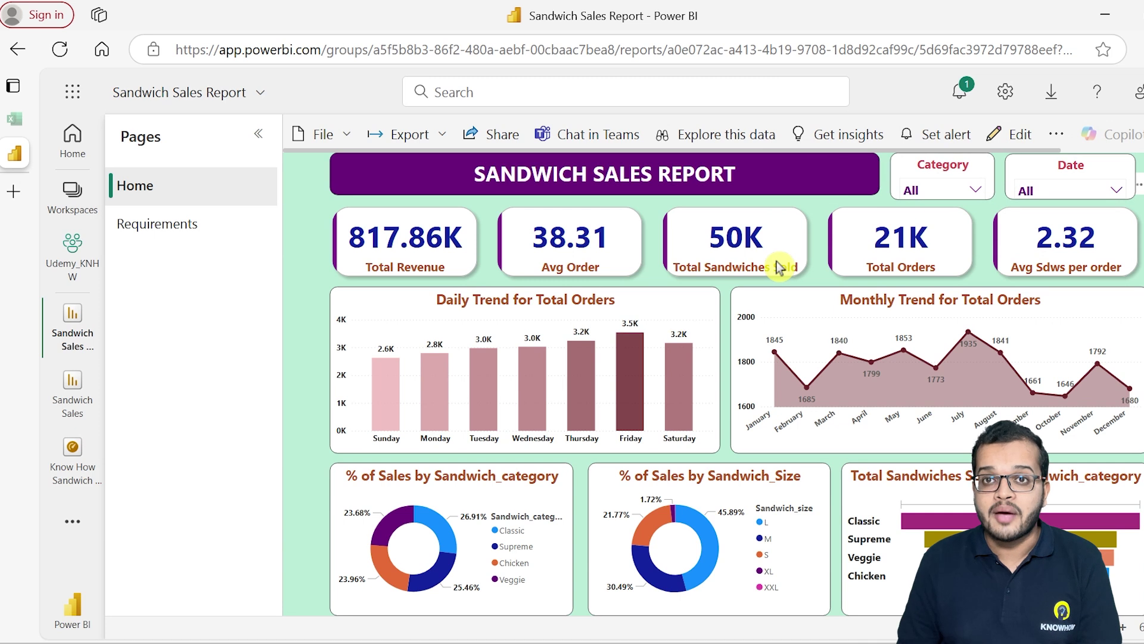
Try the Category slicer on the report's Home page by filtering to Classic and clearing the selection.
click(971, 190)
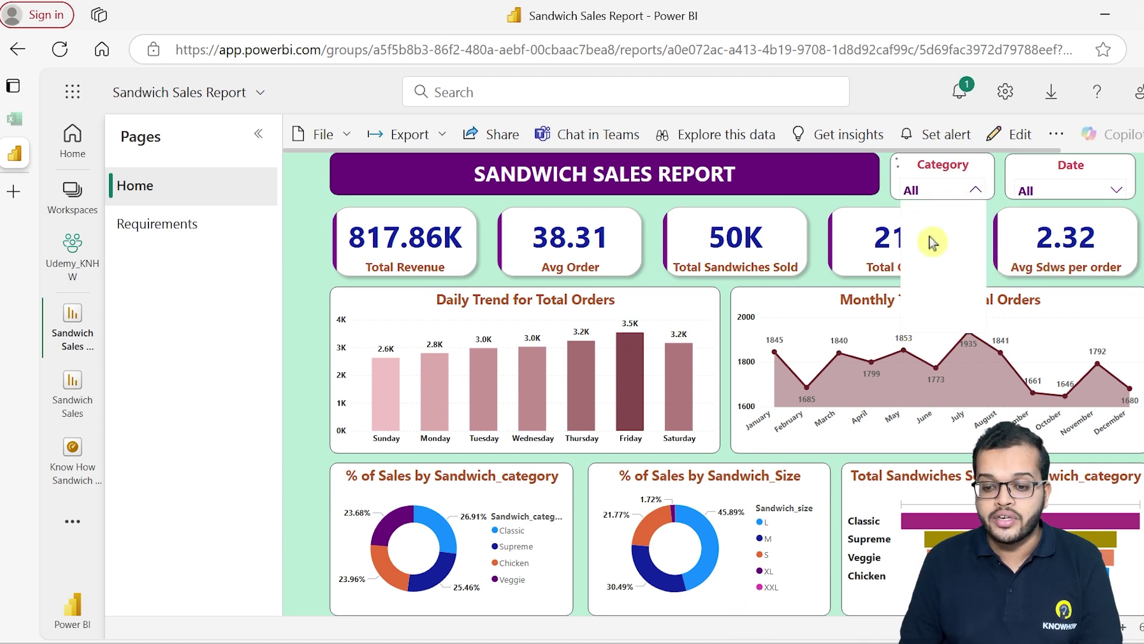
click(937, 233)
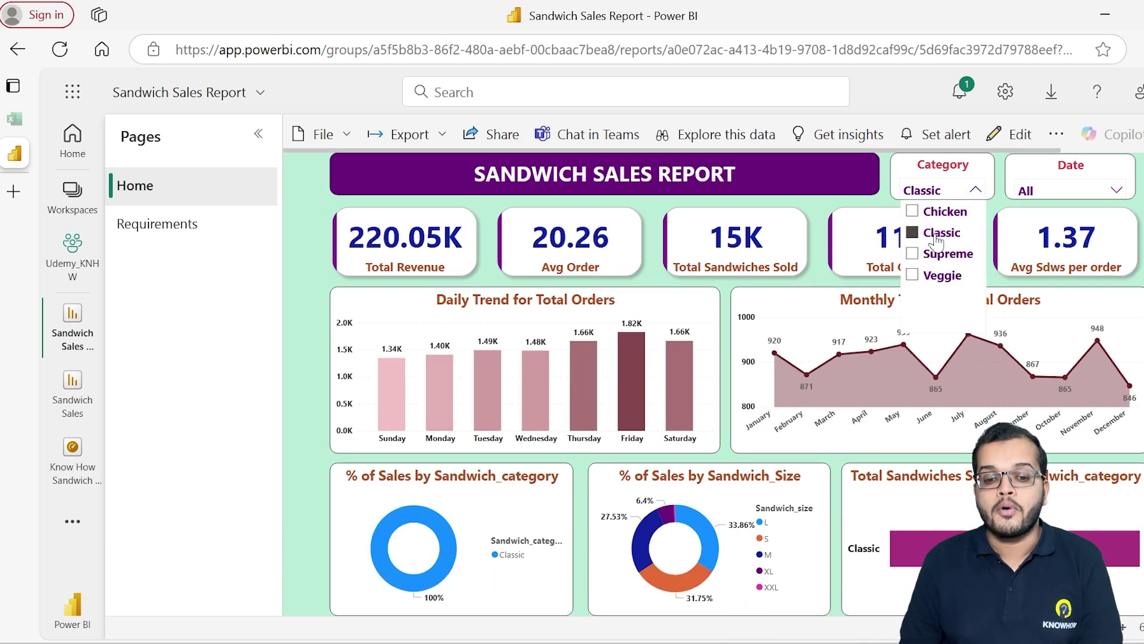
click(936, 236)
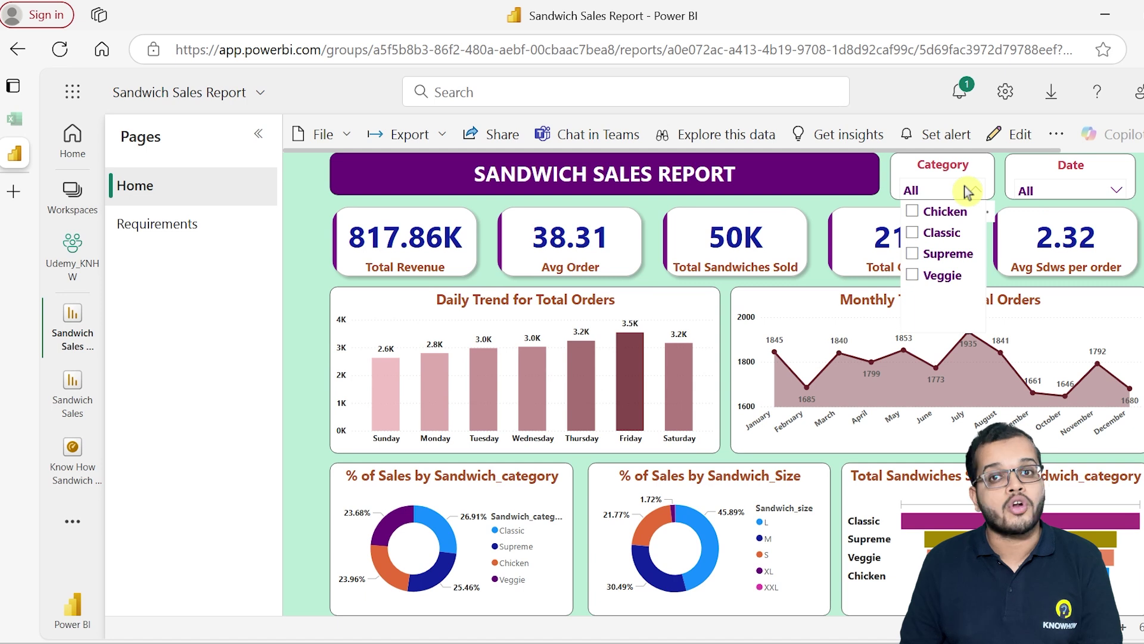